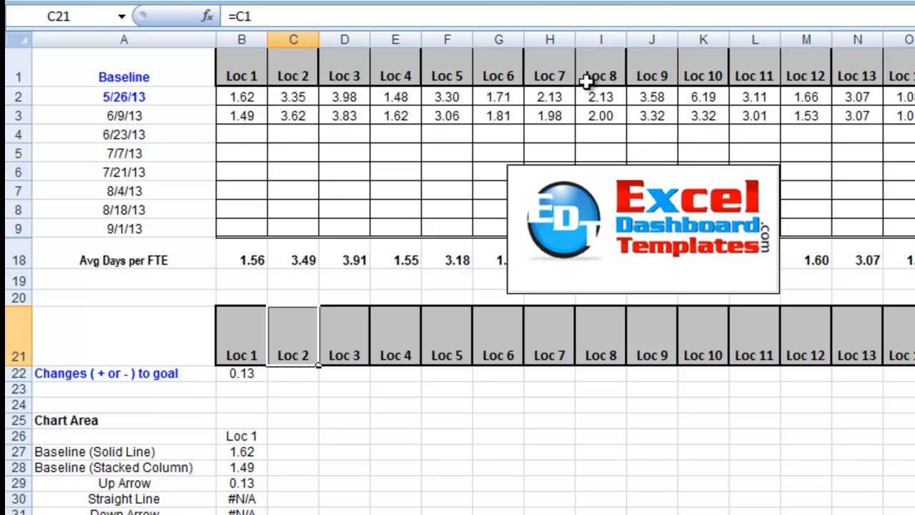
Examine the baseline and period dates in column A and the Loc 1 entries beside them
left_click(130, 95)
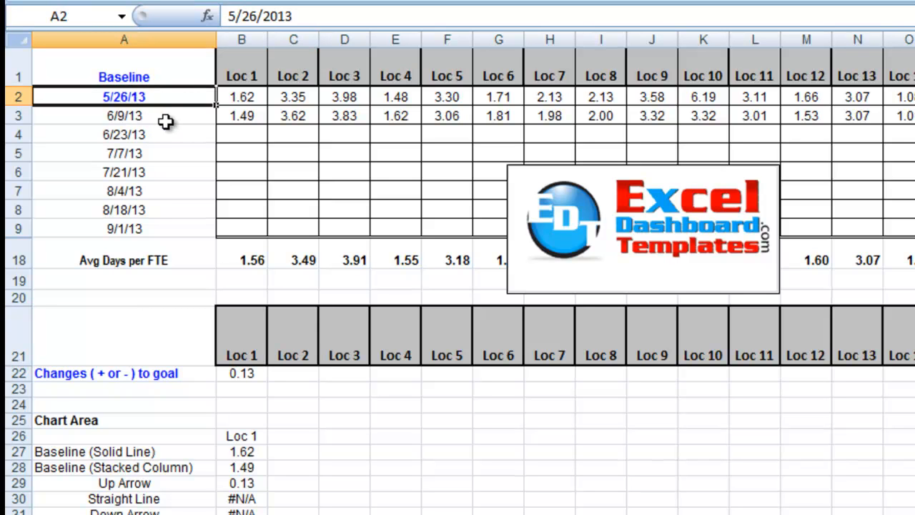
left_click(194, 120)
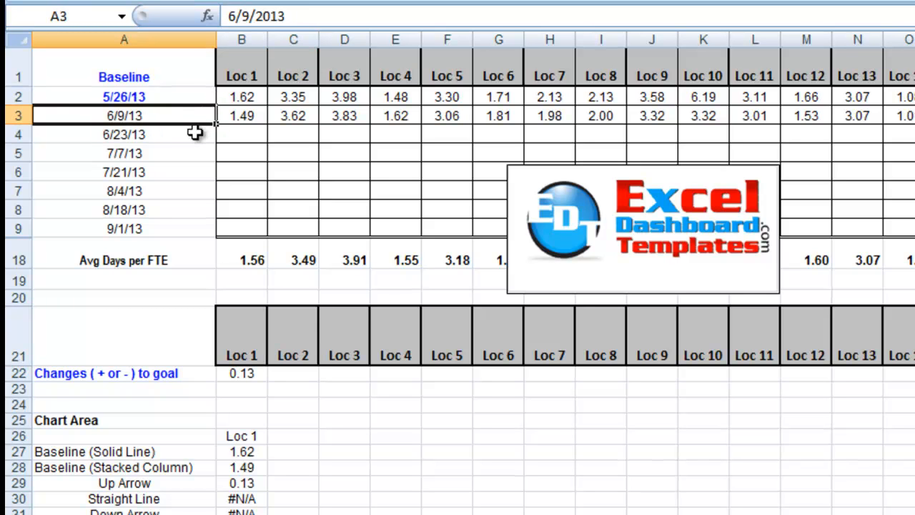
left_click(192, 134)
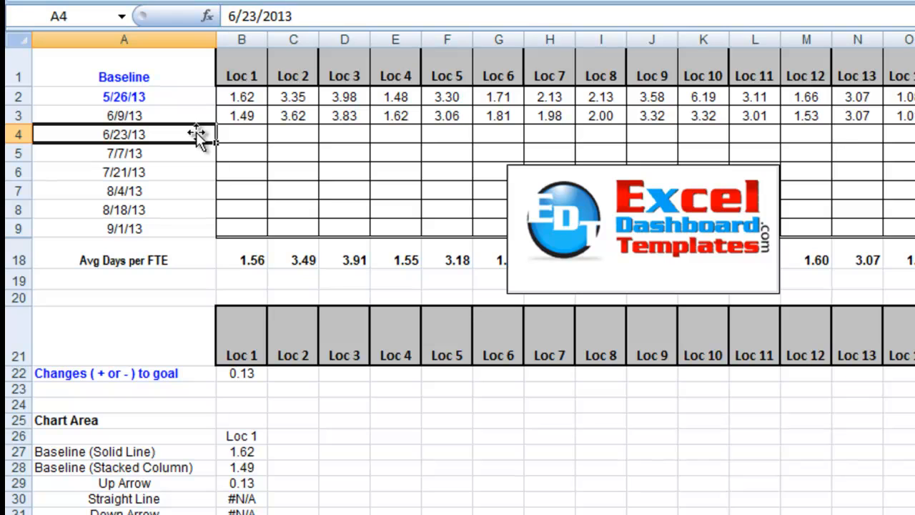
left_click(258, 117)
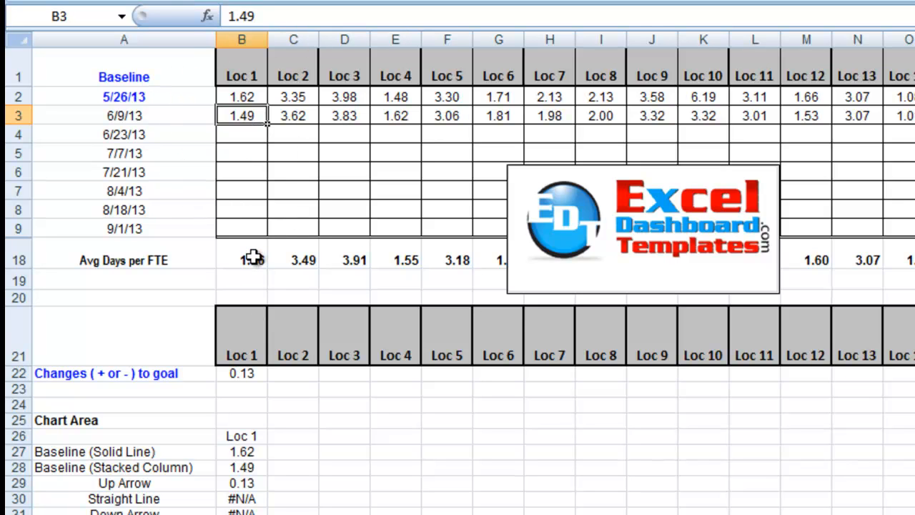
left_click(245, 136)
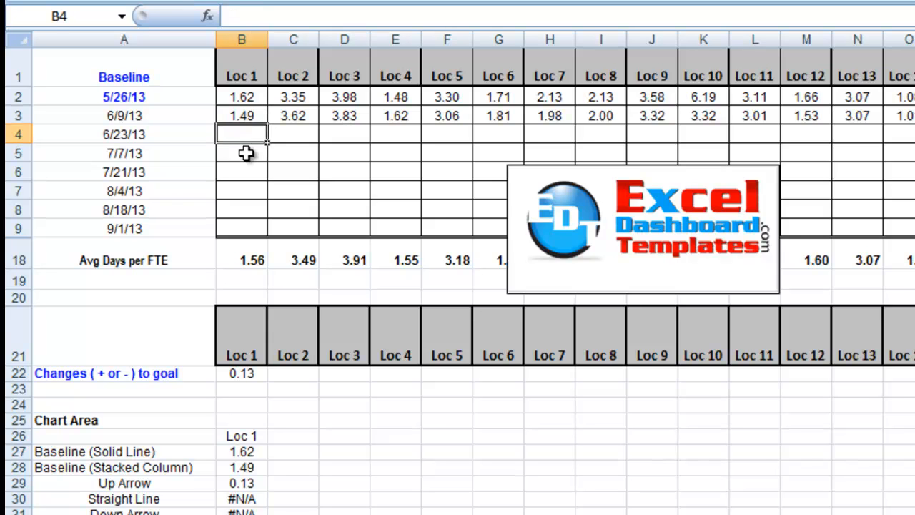
left_click(246, 153)
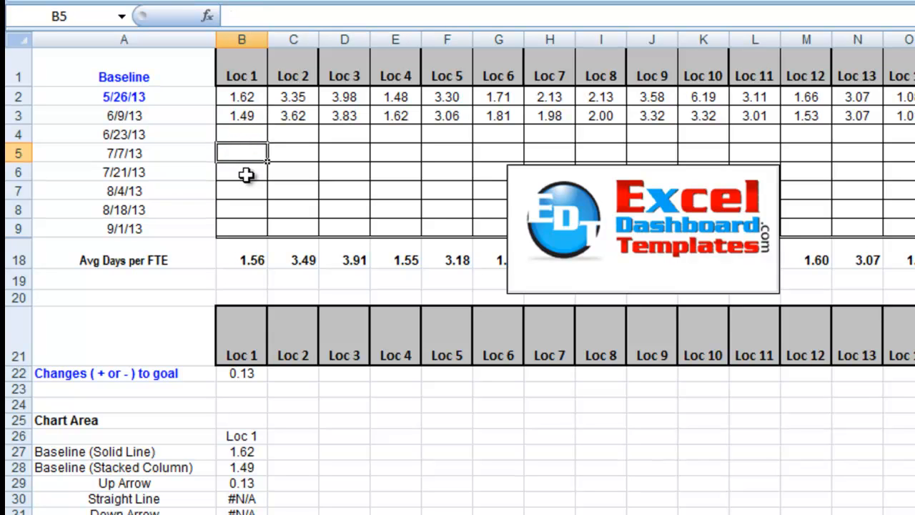
left_click(245, 175)
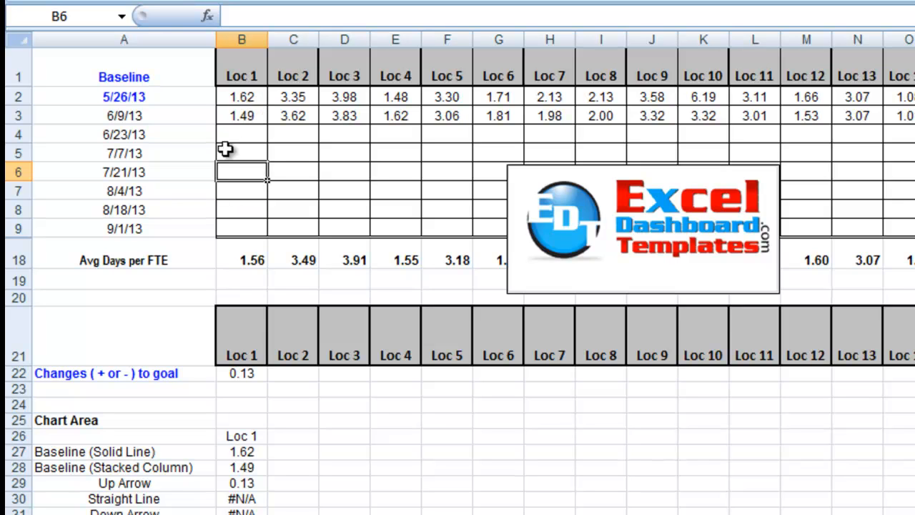
left_click_drag(243, 139, 245, 164)
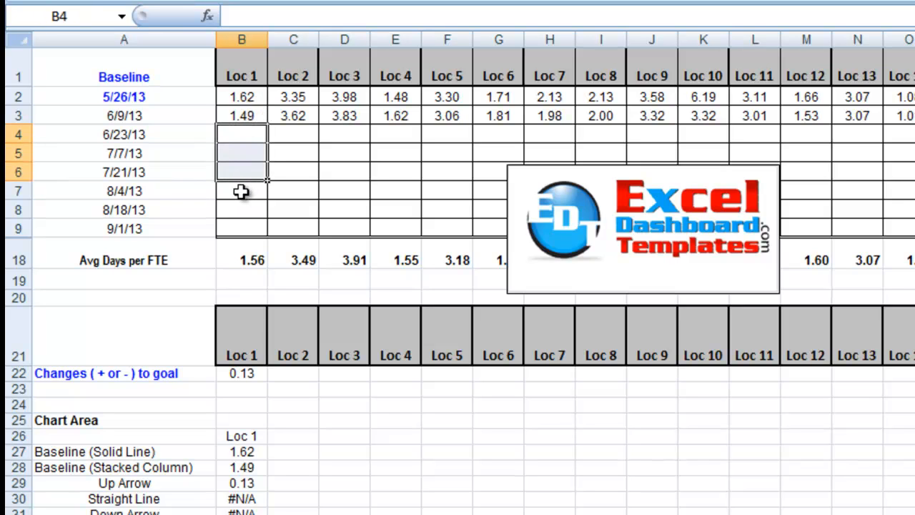
left_click(241, 192)
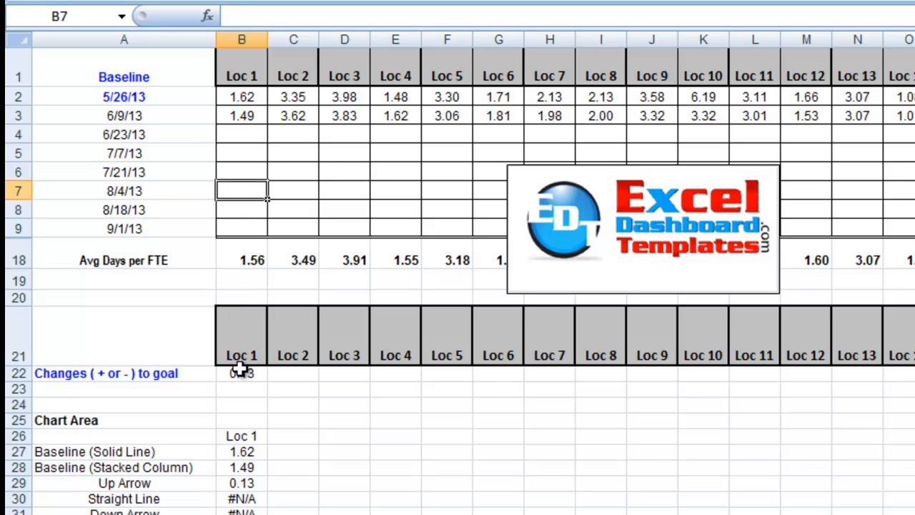
Examine the formula behind the Loc 1 changes-to-goal value in cell B22
left_click(140, 368)
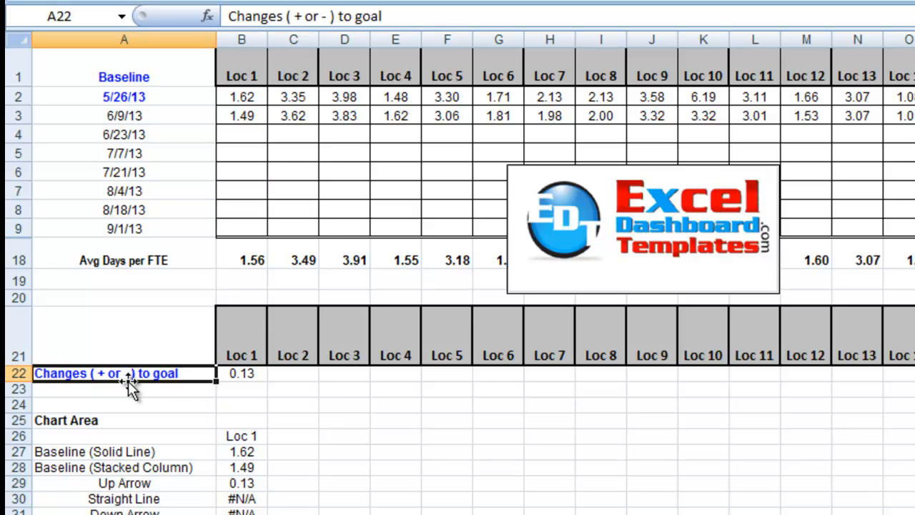
left_click(245, 376)
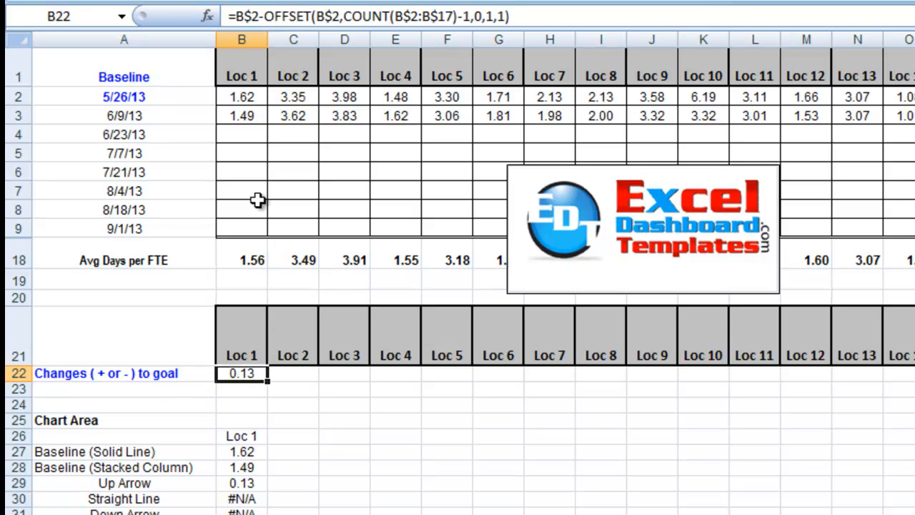
left_click(263, 17)
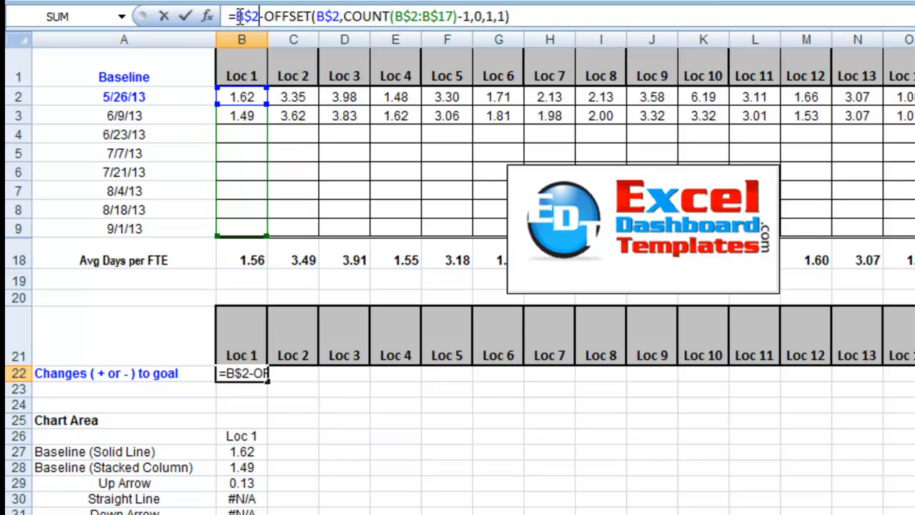
left_click_drag(239, 17, 568, 15)
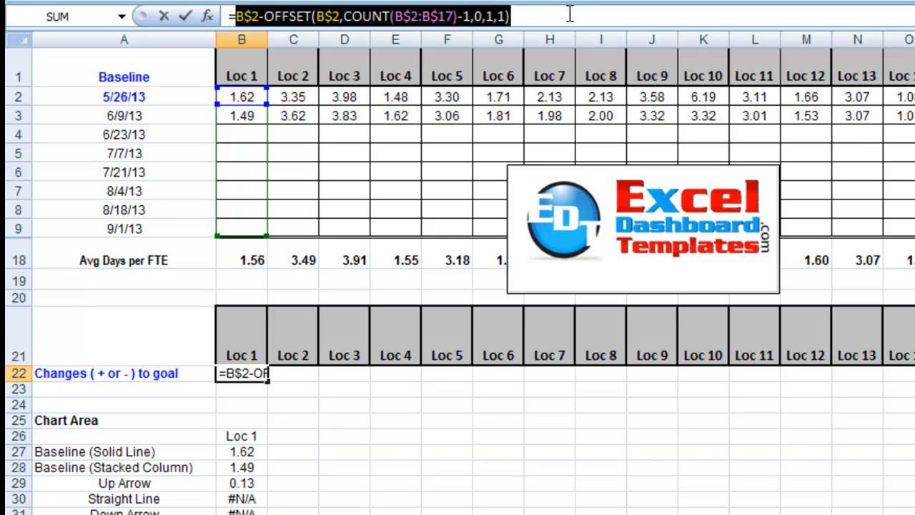
key("Escape")
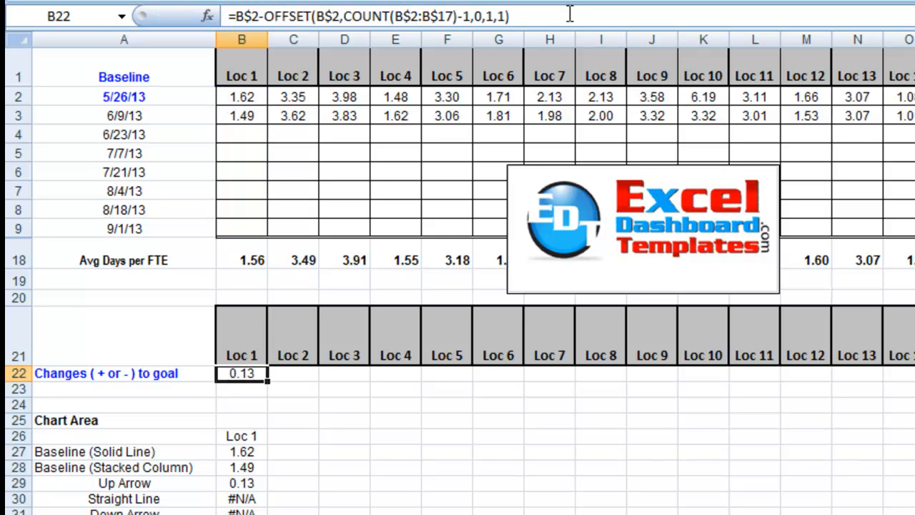
Clear the formula in B22 and begin a new one with =B2-, subtracting from the Loc 1 baseline
triple_click(523, 10)
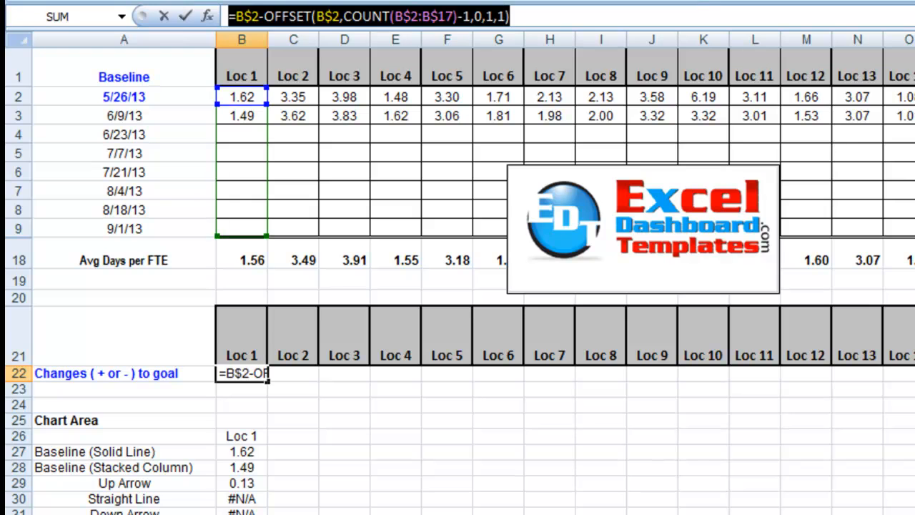
left_click_drag(242, 5, 243, 11)
key("BackSpace")
key("BackSpace")
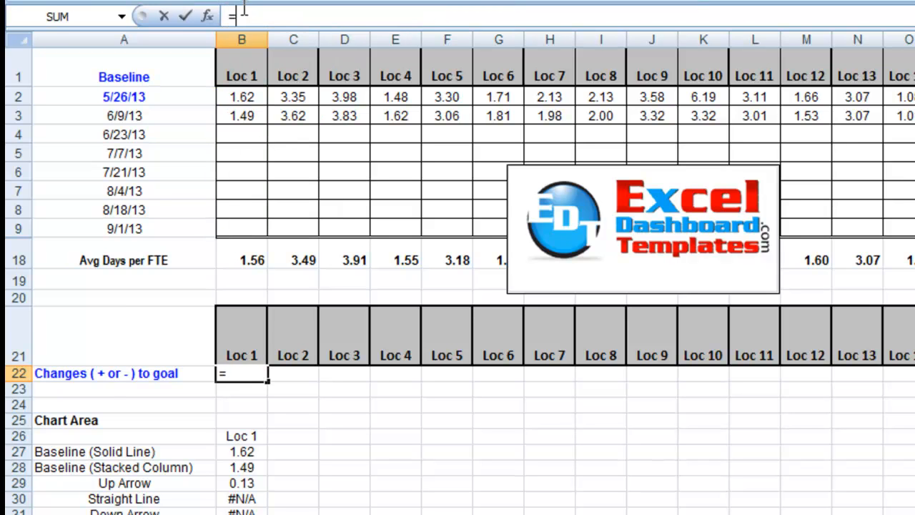
left_click(243, 93)
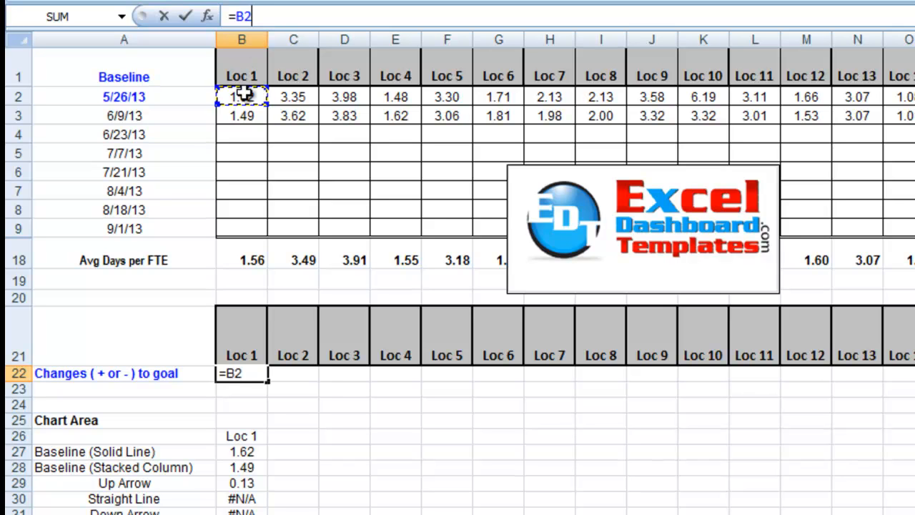
type("-")
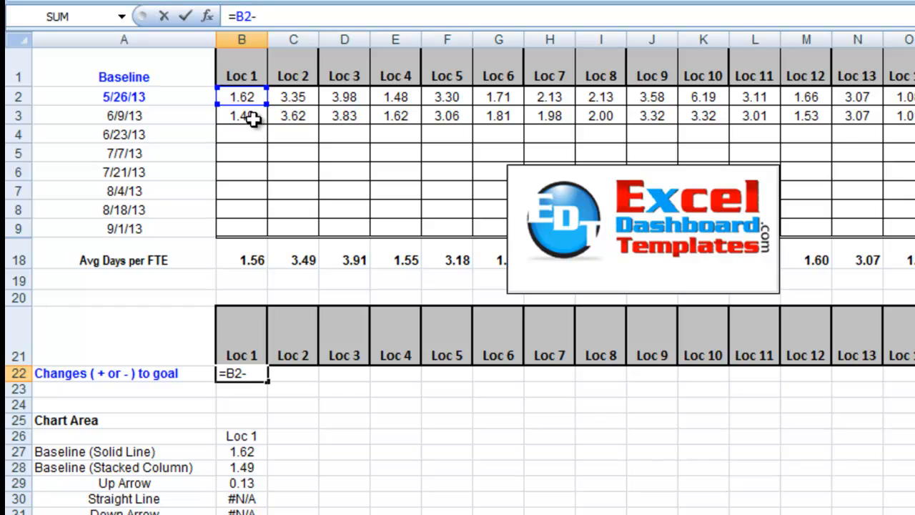
type("offs")
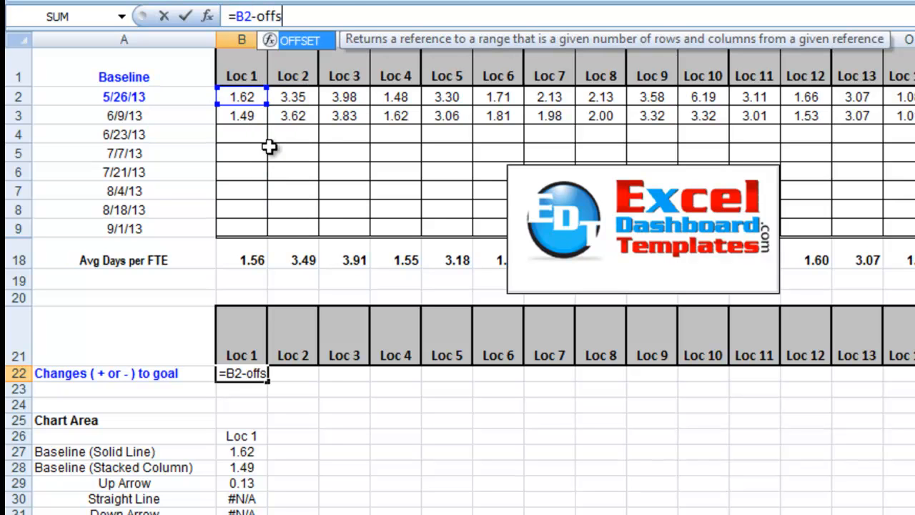
Add an OFFSET function to the B22 formula with B$2 as its row-locked reference argument
key("Tab")
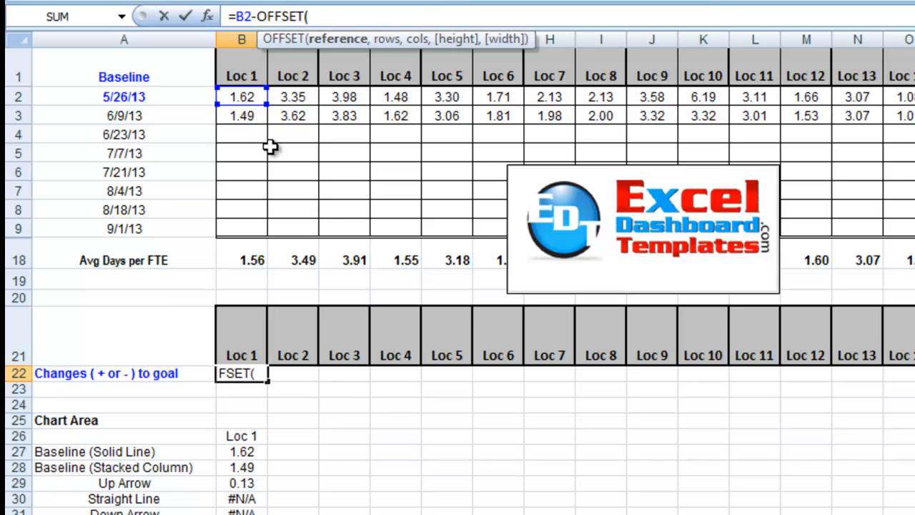
left_click(241, 98)
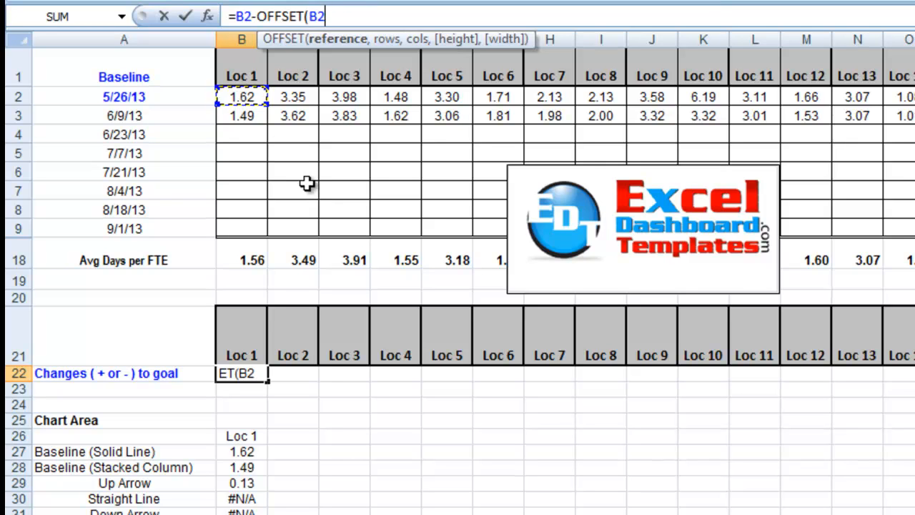
key("F4")
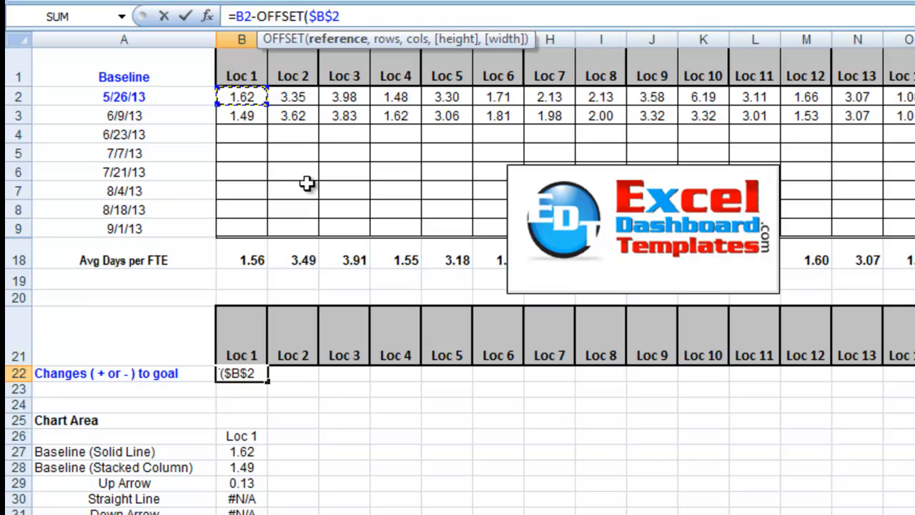
key("F4")
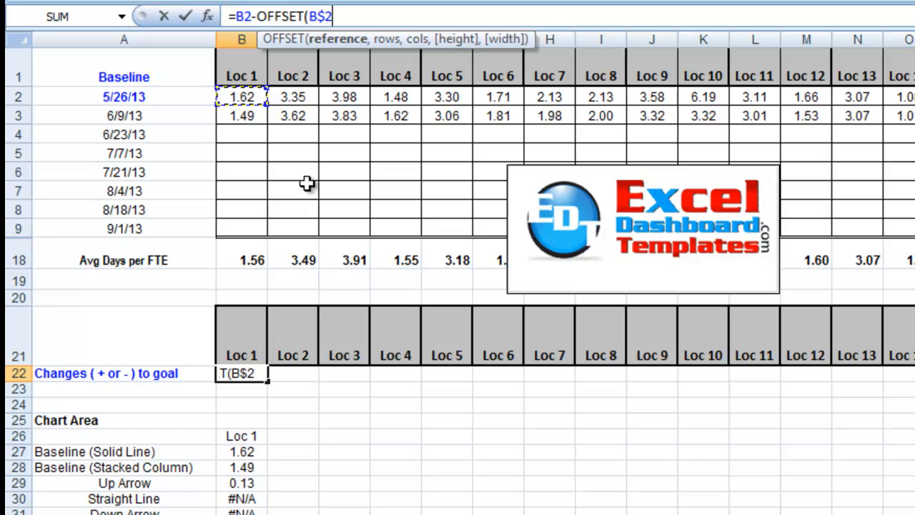
type(",")
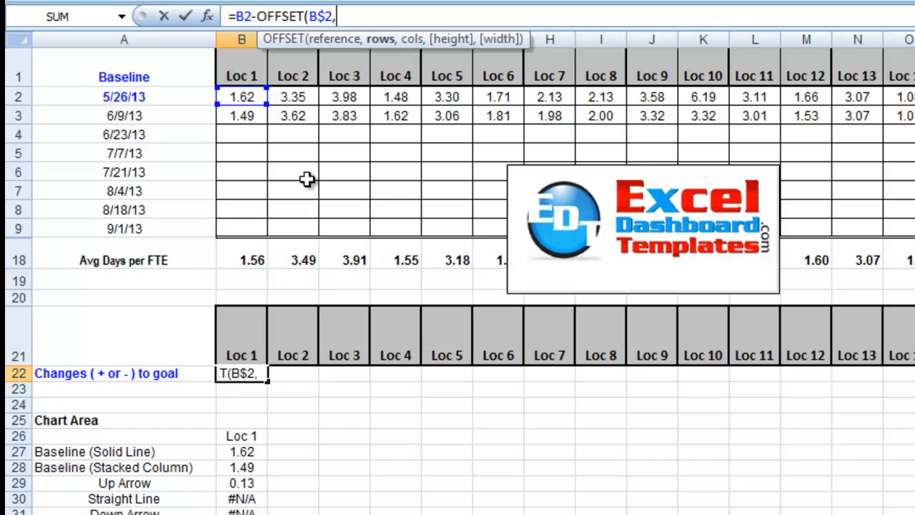
type("count")
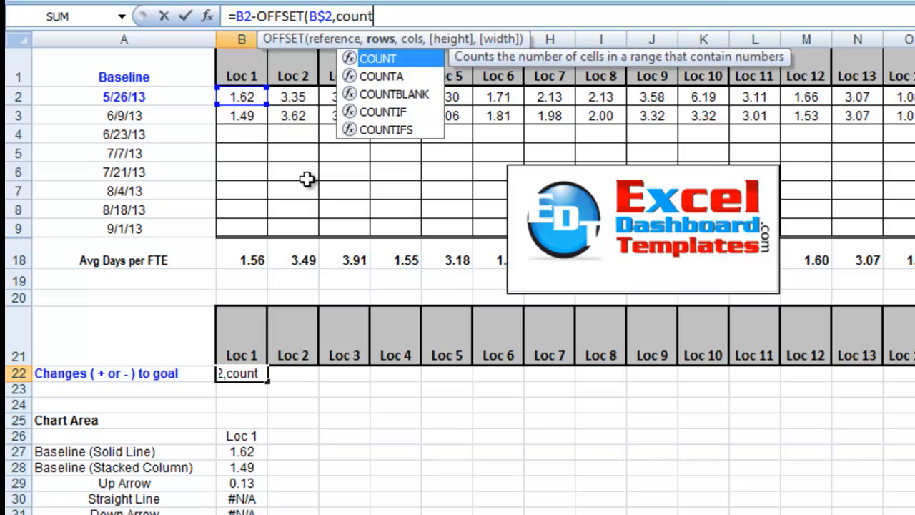
Enter COUNT($B$2:$B$9) as the rows argument of the OFFSET function
key("Tab")
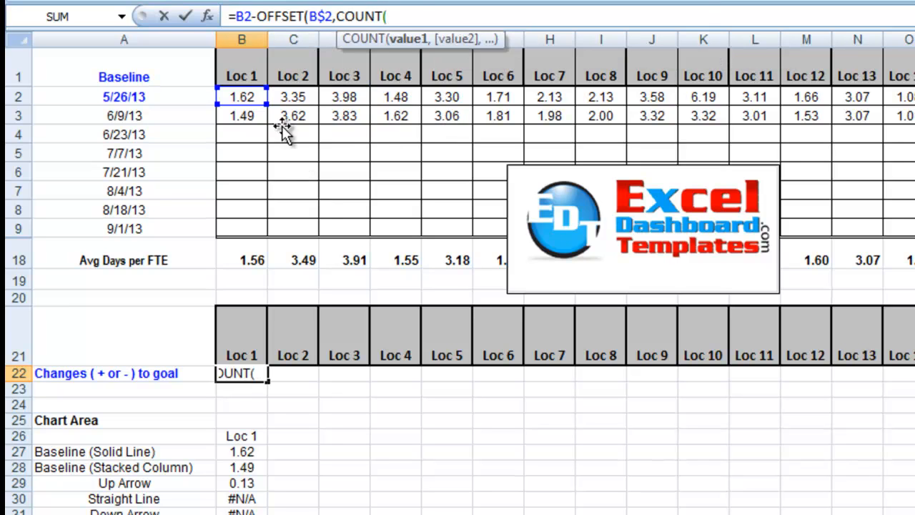
left_click_drag(243, 96, 245, 224)
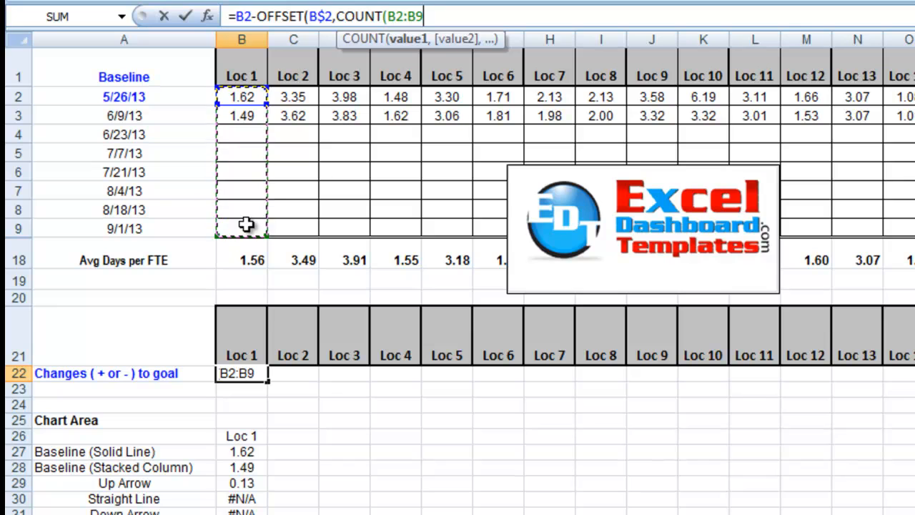
key("F4")
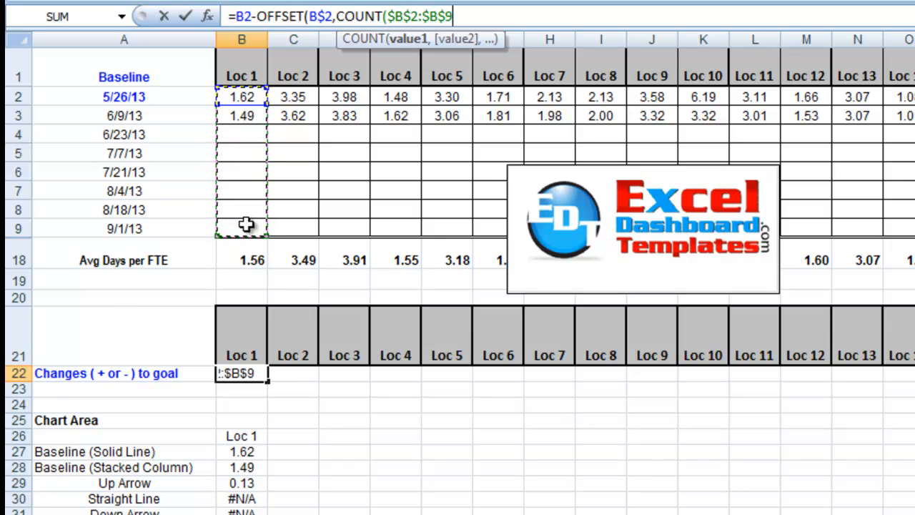
type(")")
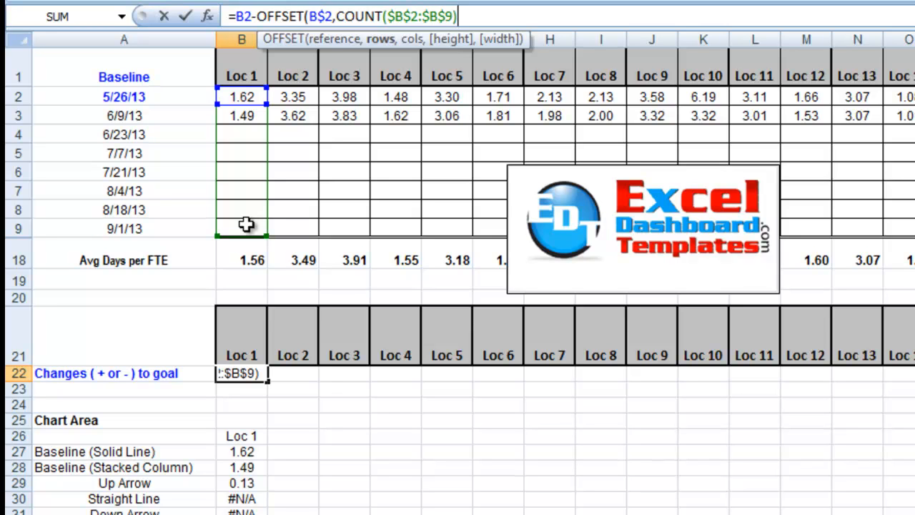
type(",")
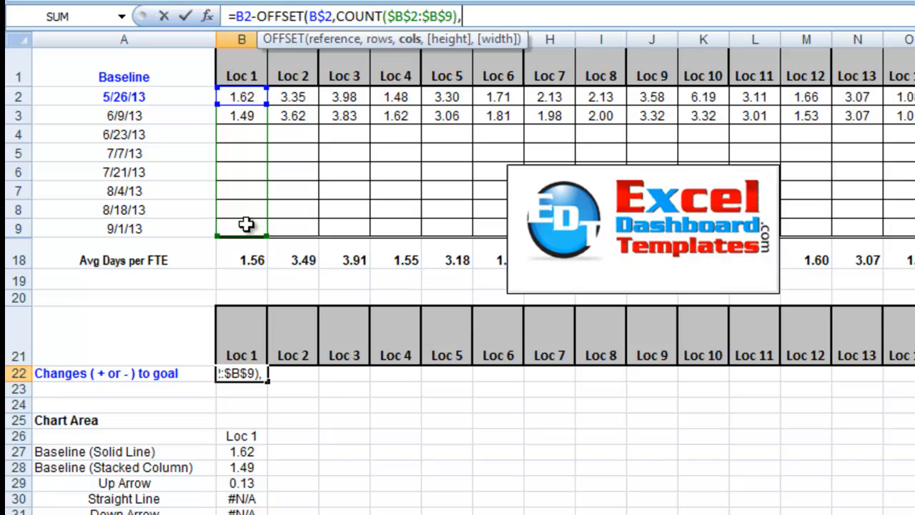
type("0")
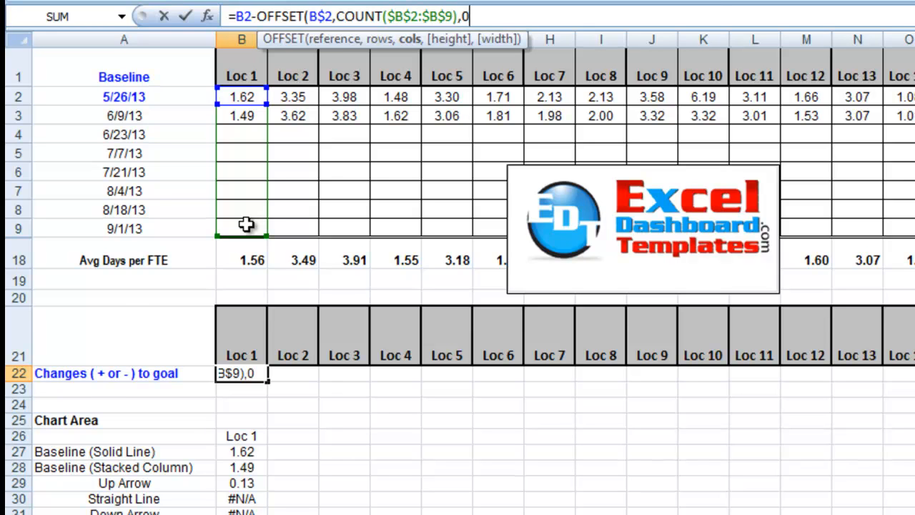
type(",")
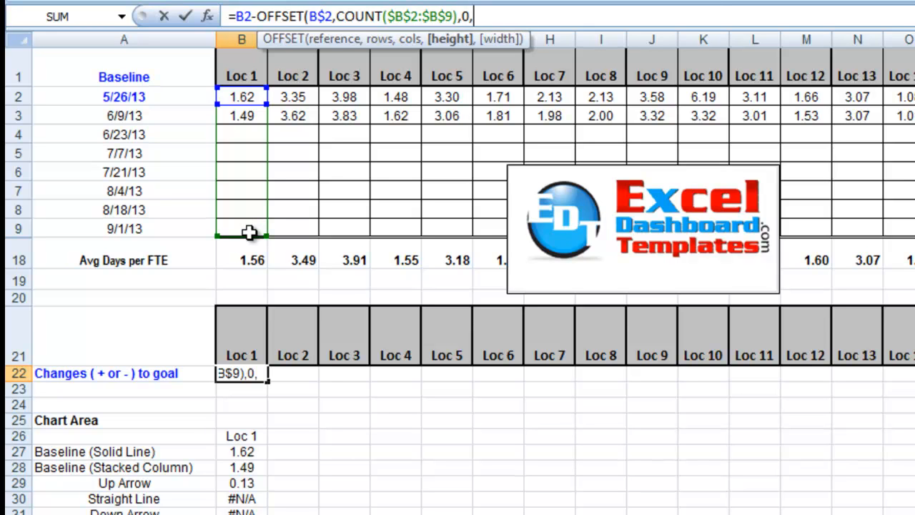
type("1,1")
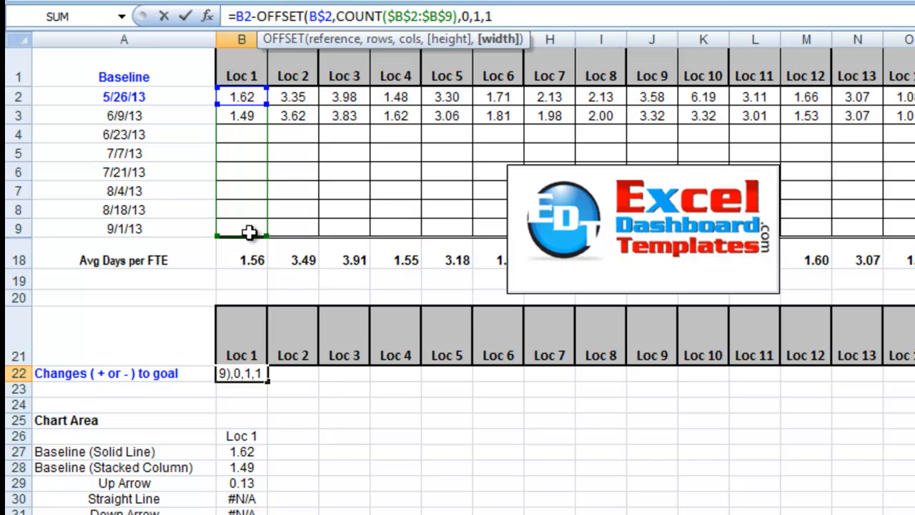
type(")")
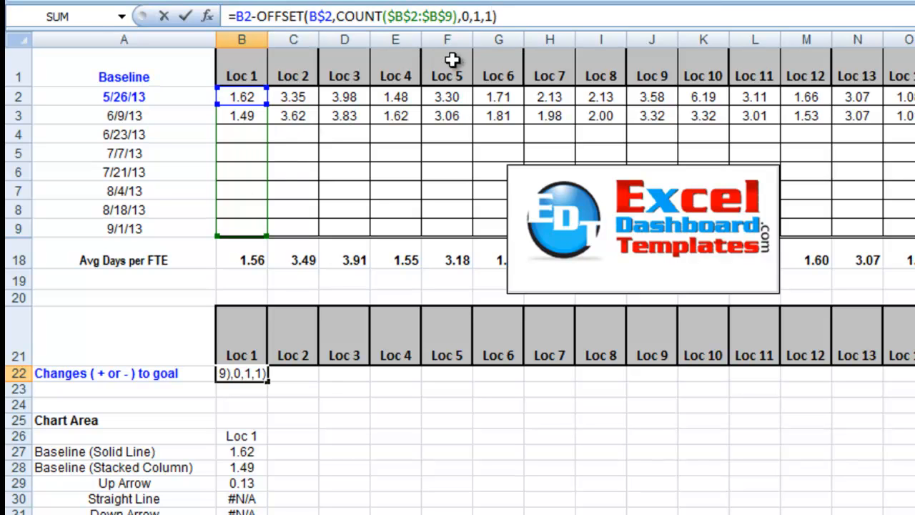
Subtract 1 from the COUNT result in the rows argument of B22's OFFSET function and commit the formula
left_click(456, 16)
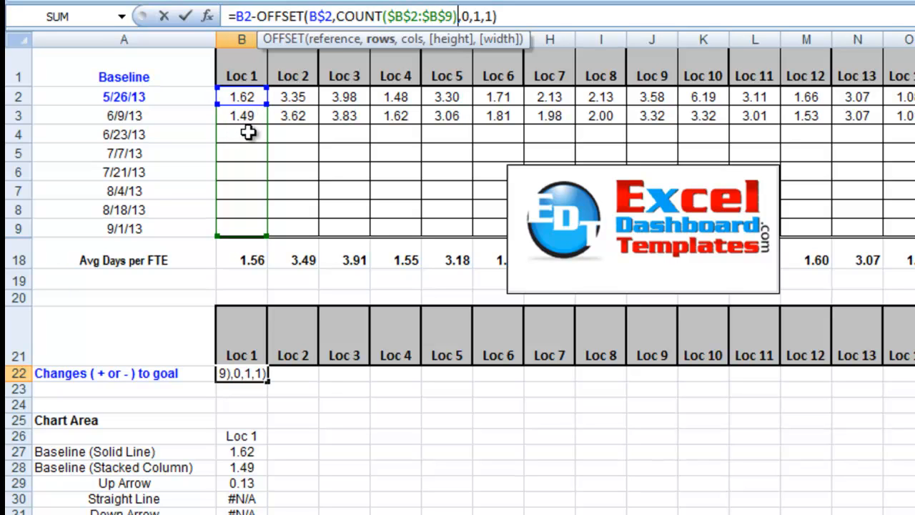
type("-1")
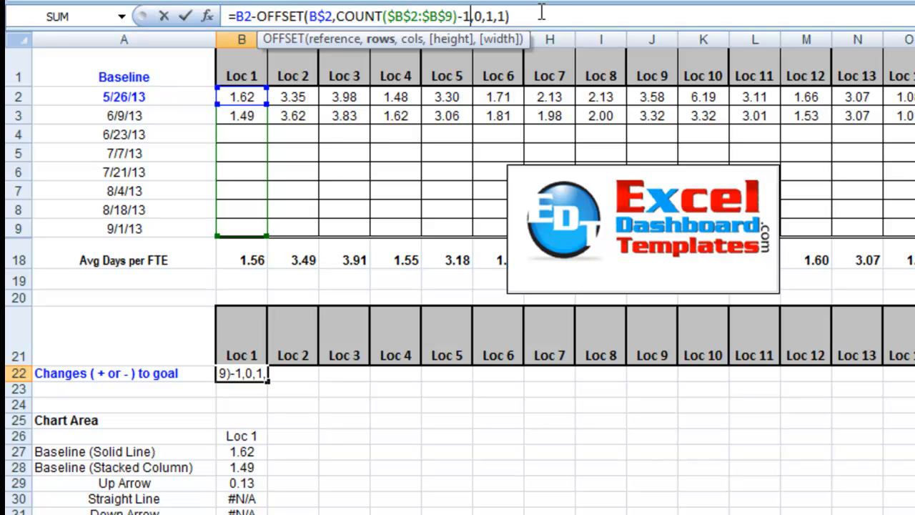
key("Return")
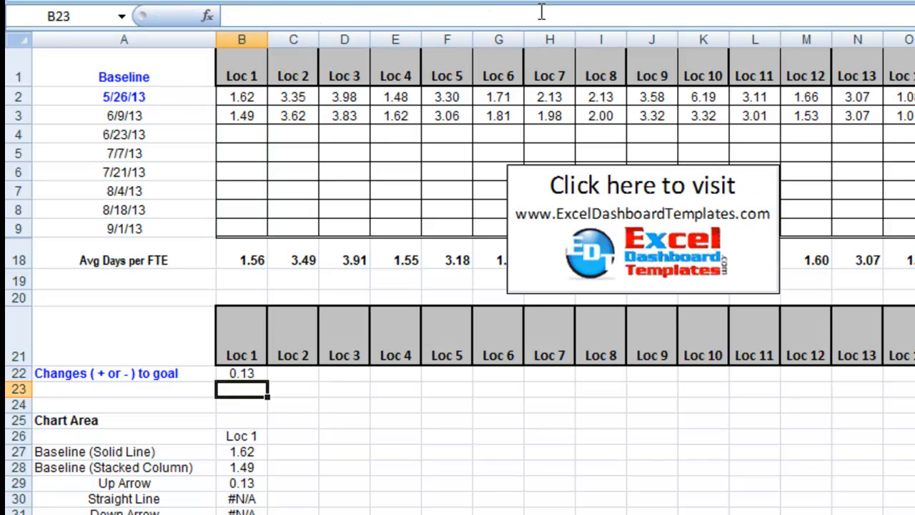
left_click(245, 378)
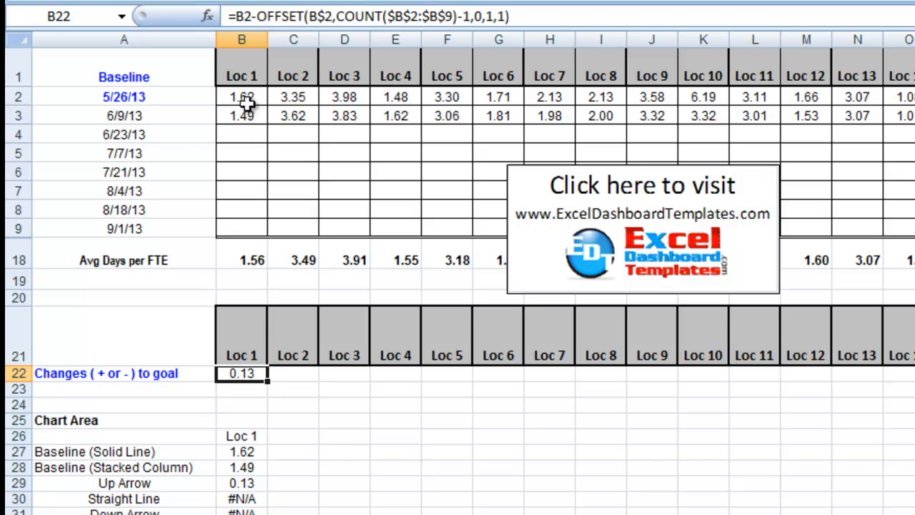
Test the B22 formula by entering 1.40 for 6/23/13 and 1.3 for 7/7/13 in the Loc 1 column
left_click(243, 137)
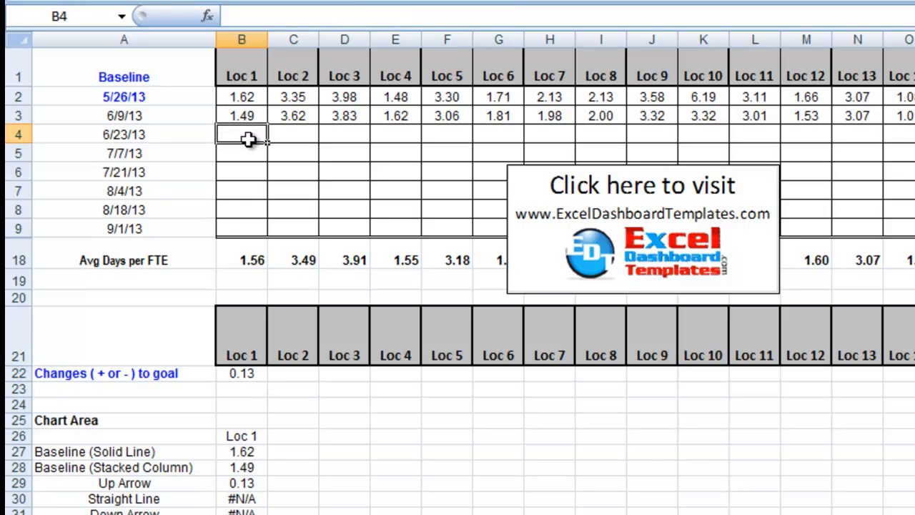
type("1.40")
key("Return")
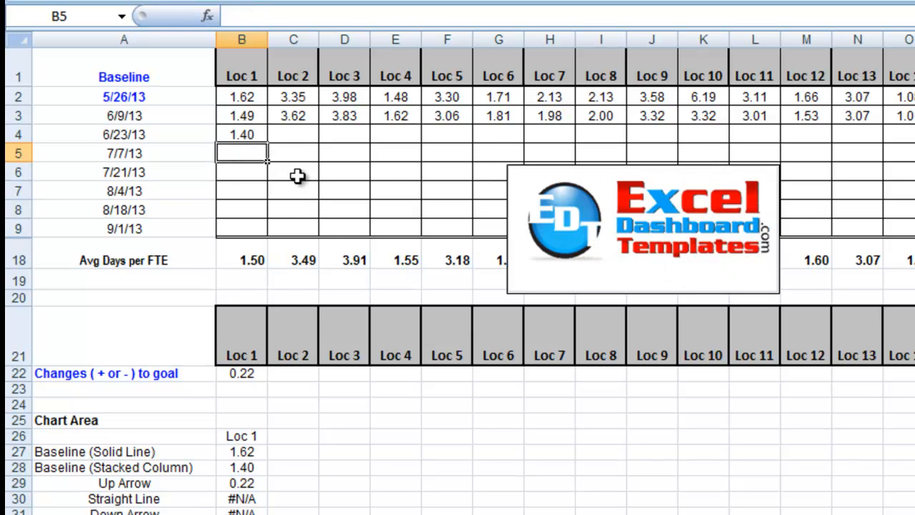
type("1.3")
key("Return")
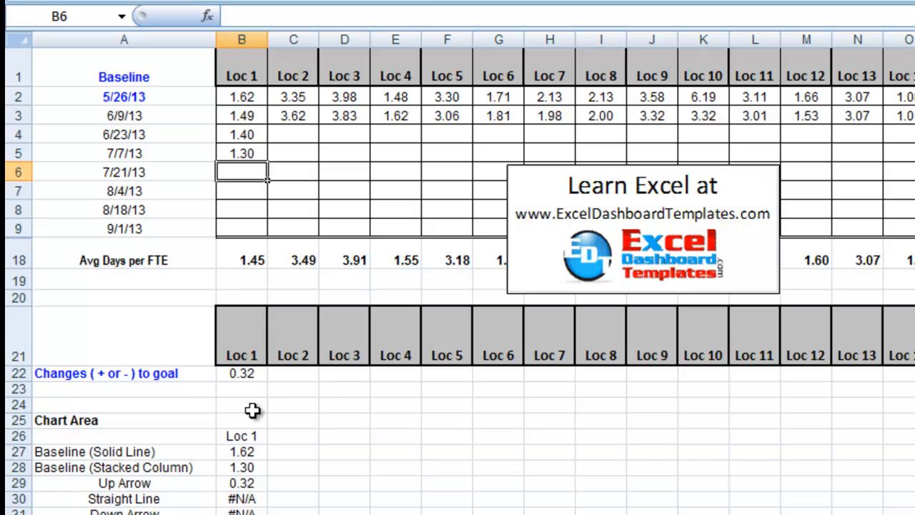
left_click(236, 372)
left_click_drag(249, 159, 250, 96)
Clear the Loc 1 test values in B4:B5 and recheck the changes-to-goal formula in B22
left_click(244, 135)
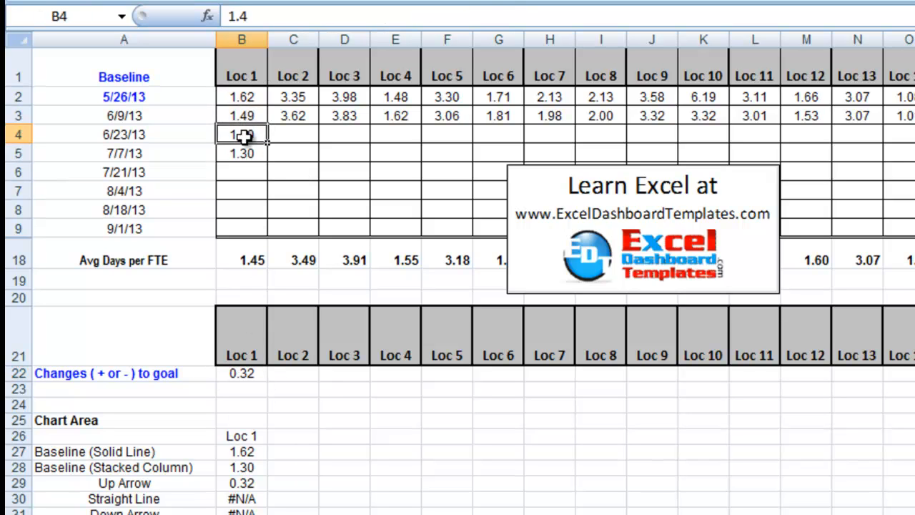
left_click_drag(243, 135, 244, 150)
key("Delete")
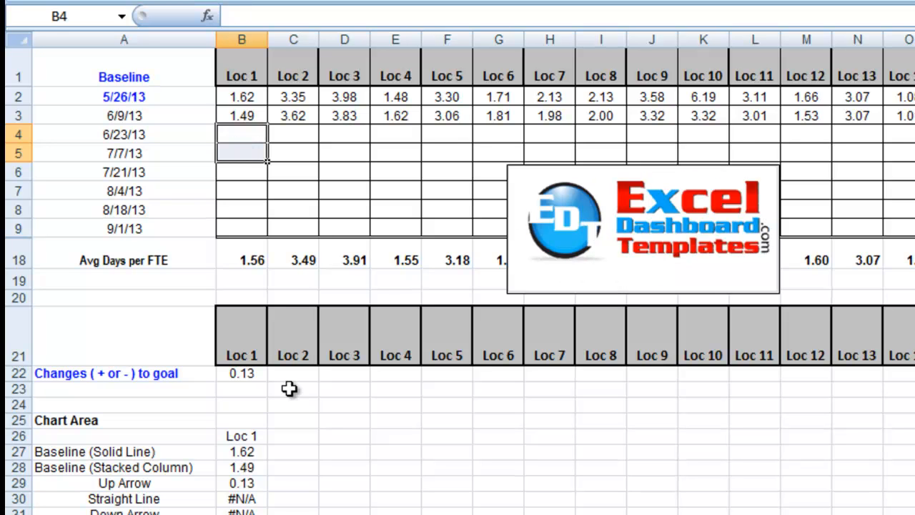
left_click(253, 372)
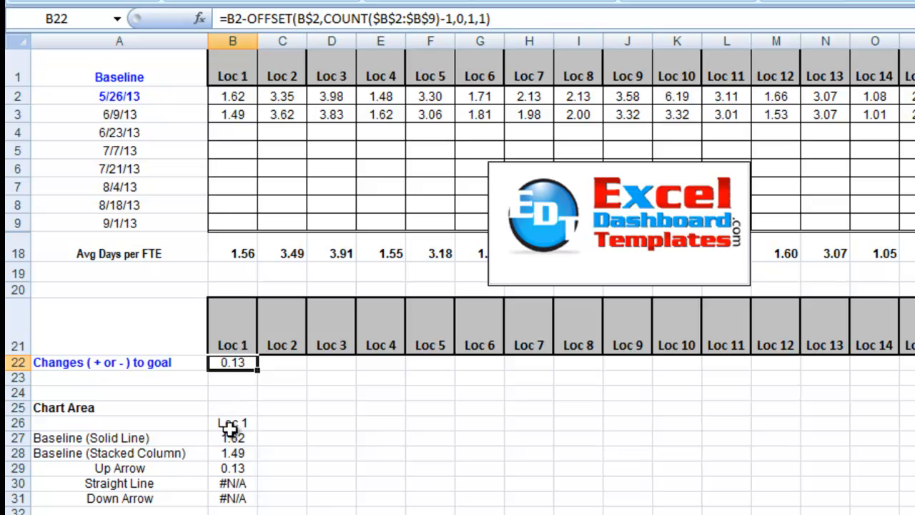
Link the Chart Area column header in B26 to the Loc 1 heading with =B21
left_click_drag(153, 411, 219, 501)
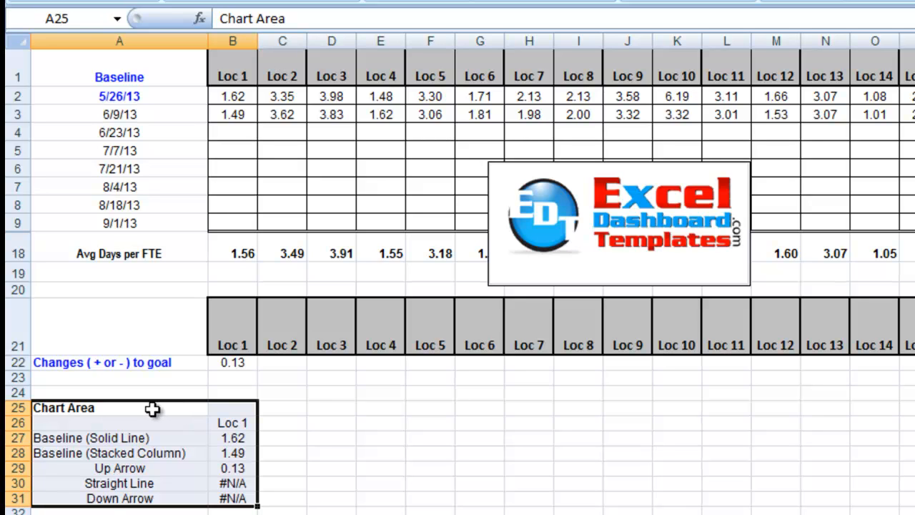
left_click(151, 408)
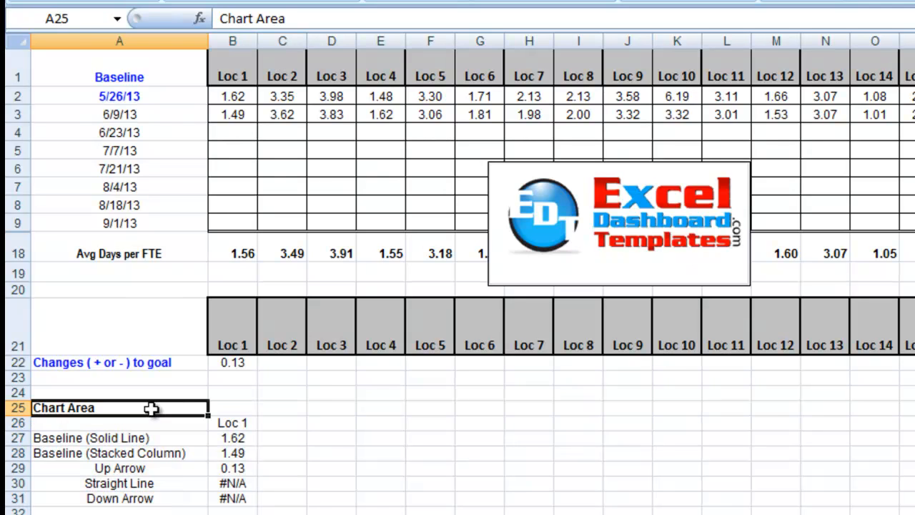
key("Right")
key("Down")
type("=")
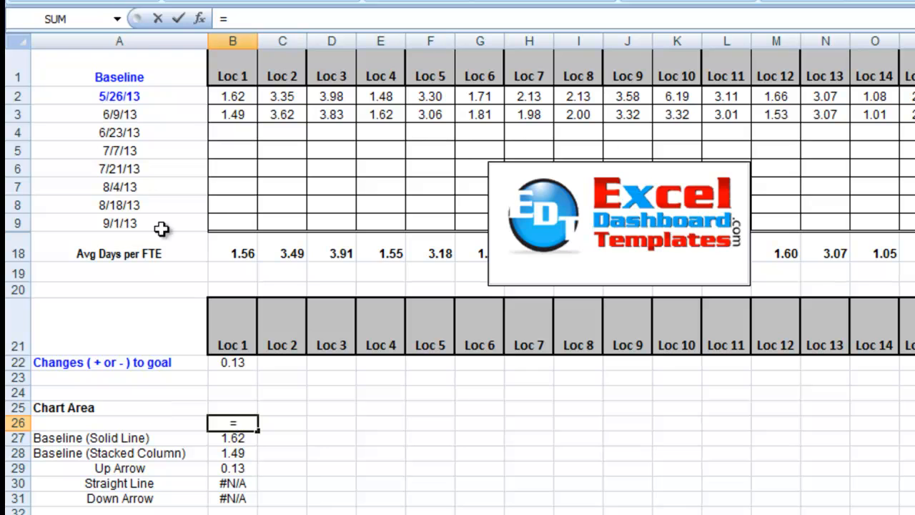
left_click(233, 323)
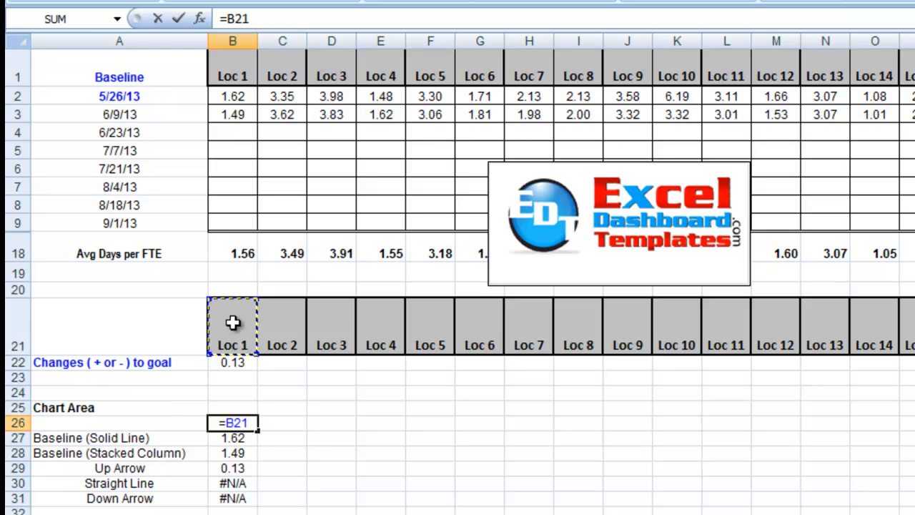
key("Return")
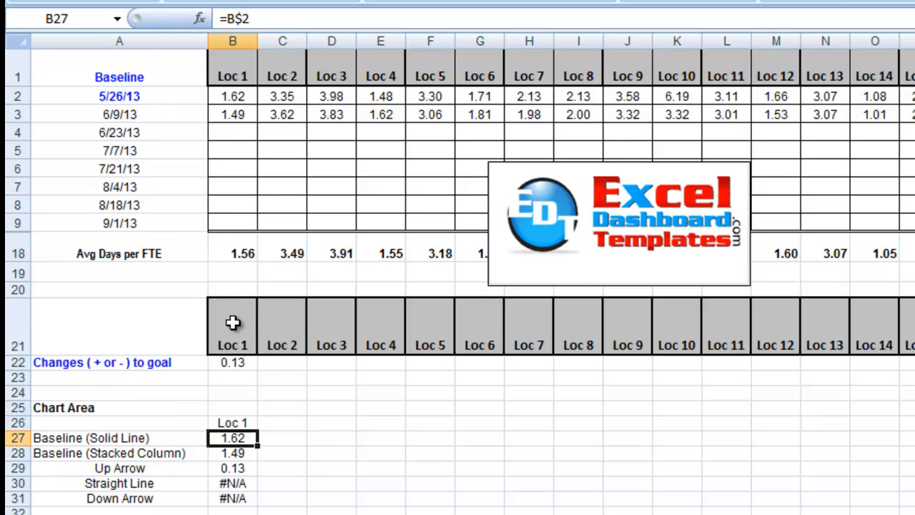
Enter =B$2 in B27 so the Baseline (Solid Line) value references the Loc 1 baseline with a locked row
key("Up")
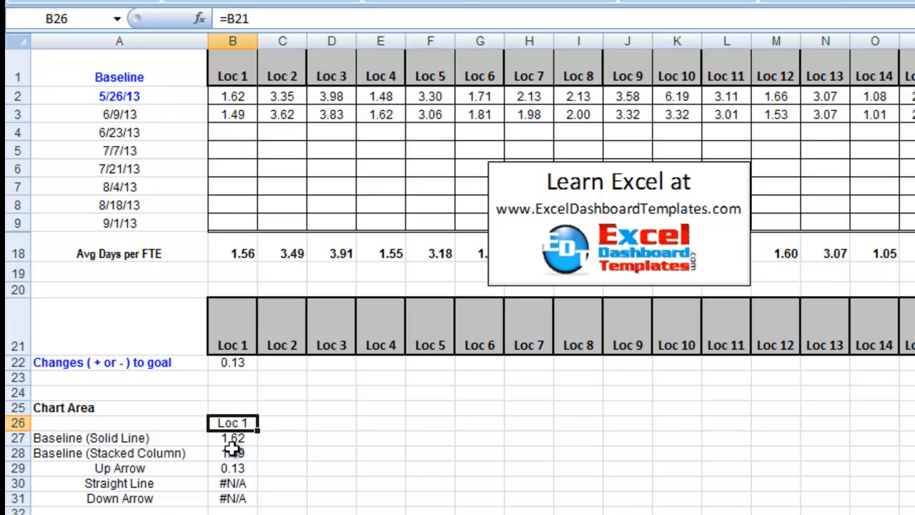
key("Down")
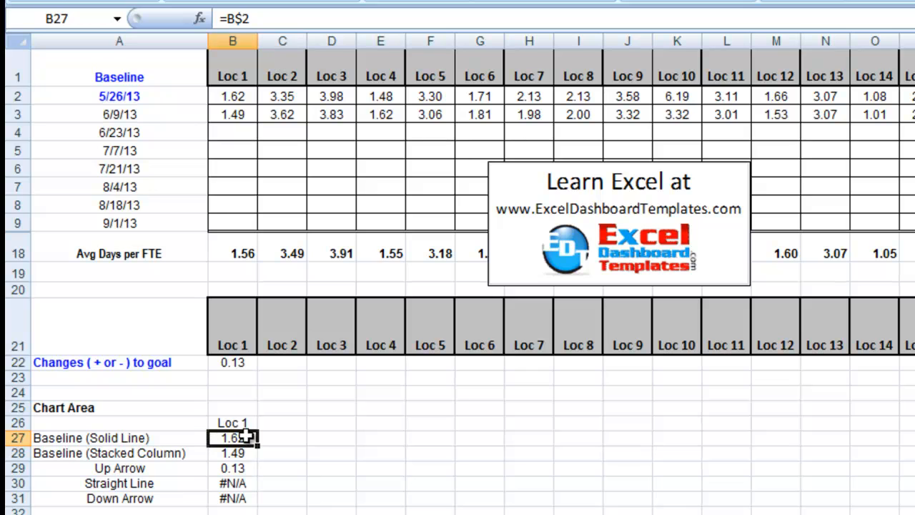
left_click_drag(189, 437, 212, 439)
left_click(226, 439)
type("=")
left_click(233, 93)
left_click(237, 19)
type("$")
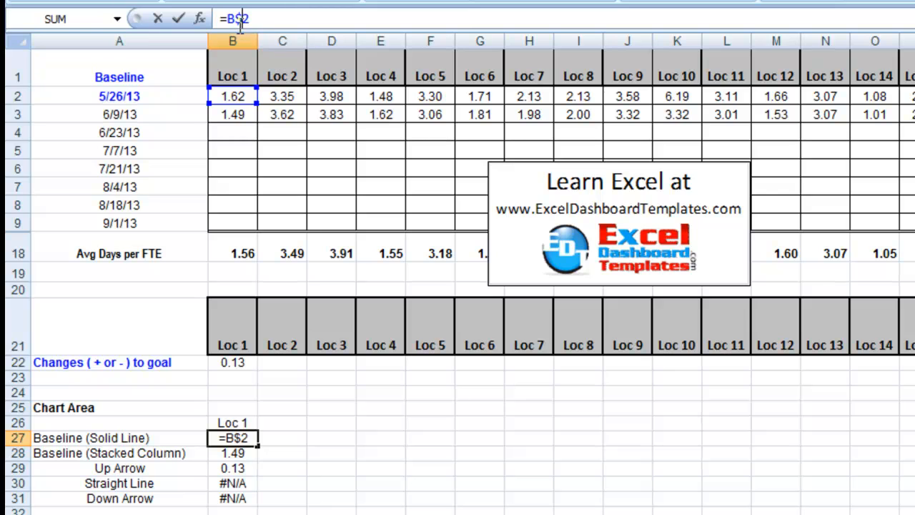
key("Return")
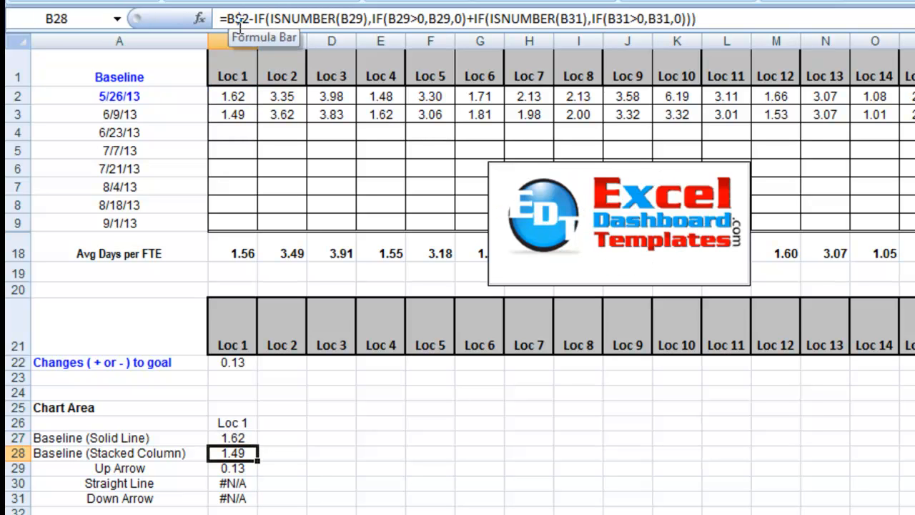
Examine the Straight Line formula in B30, including its logical test, value-if-true and value-if-false arguments, leaving it as is
key("Down")
key("Left")
key("Down")
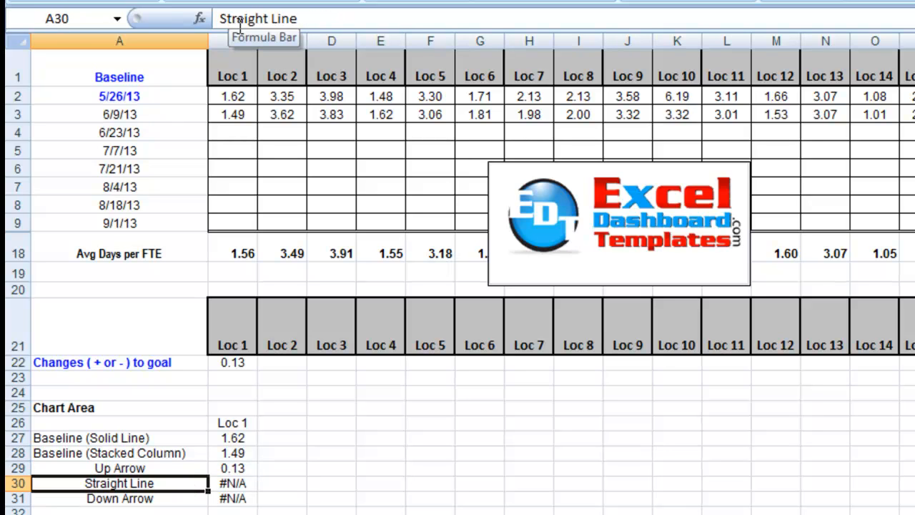
key("Down")
key("Up")
key("Right")
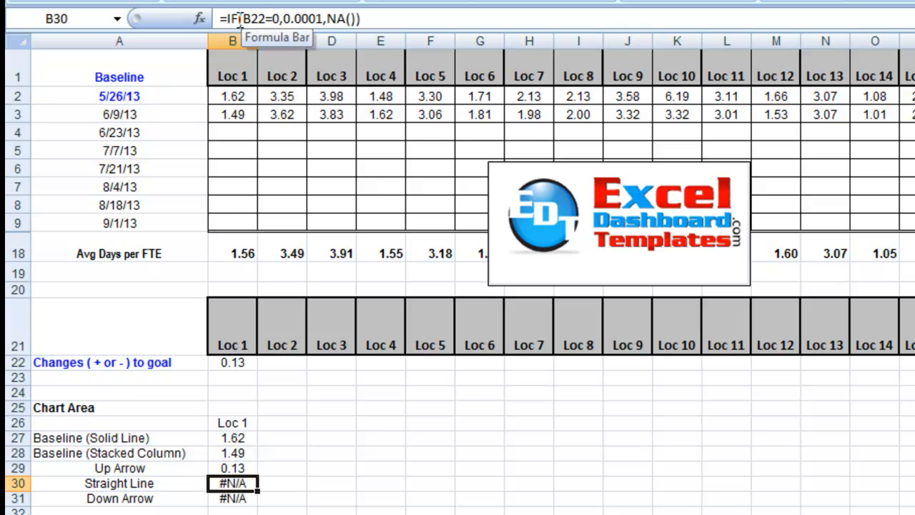
left_click(228, 19)
left_click_drag(228, 19, 247, 20)
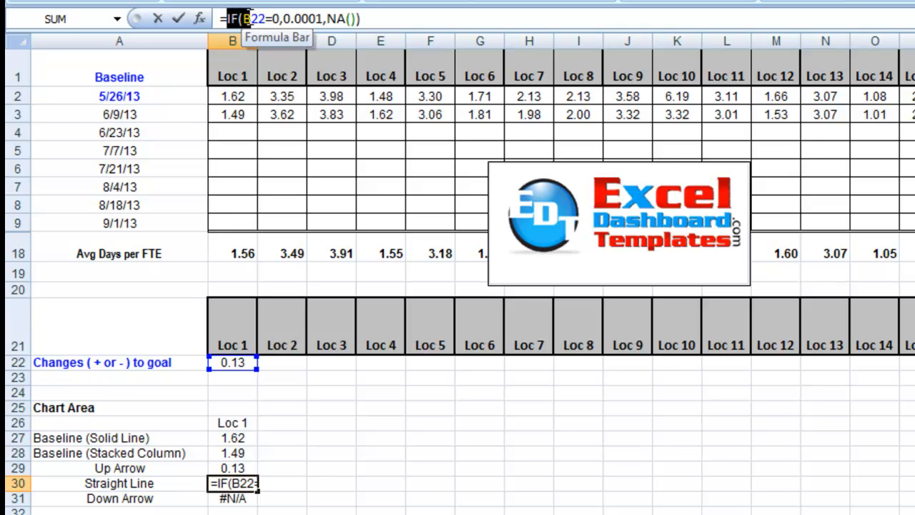
left_click(246, 18)
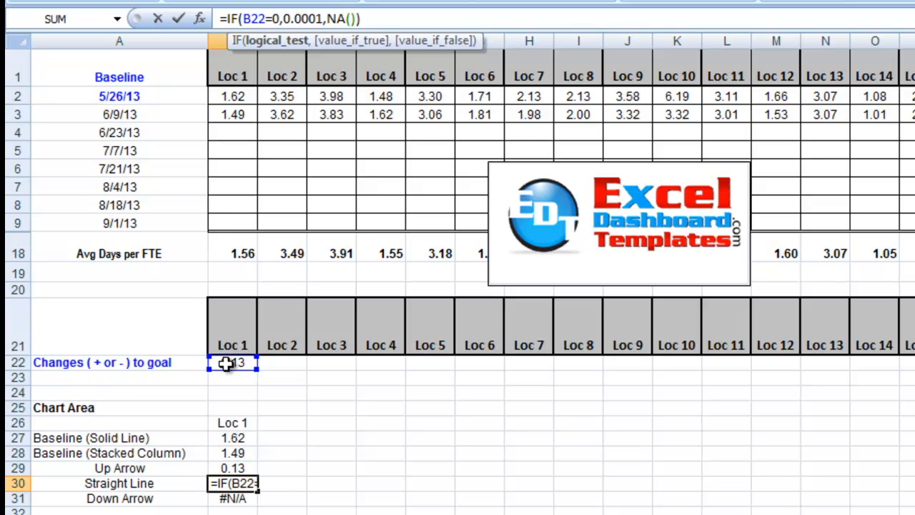
left_click(272, 18)
left_click_drag(283, 19, 326, 19)
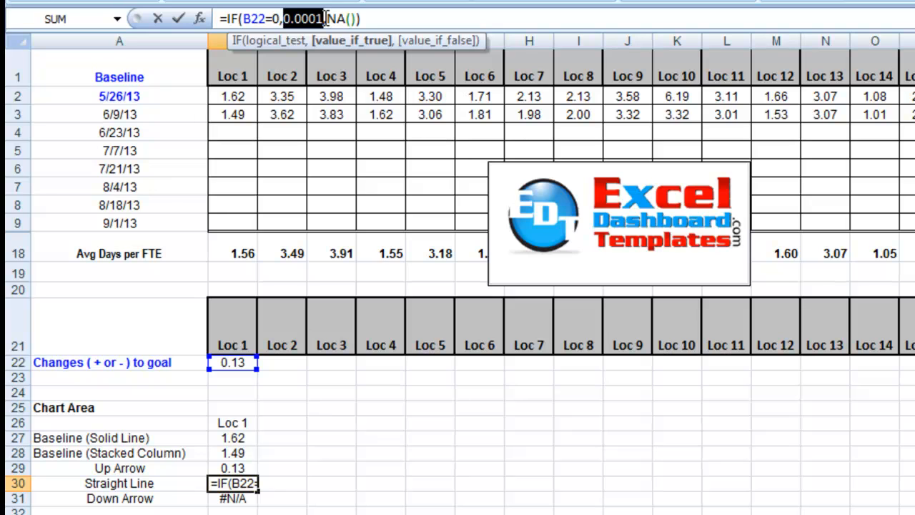
left_click(325, 19)
left_click_drag(333, 19, 359, 19)
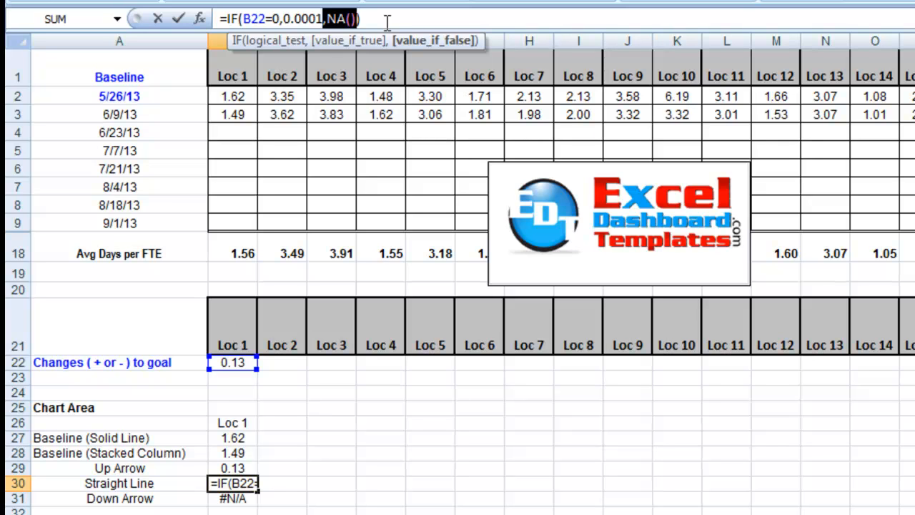
left_click_drag(327, 19, 361, 19)
key("Return")
key("Up")
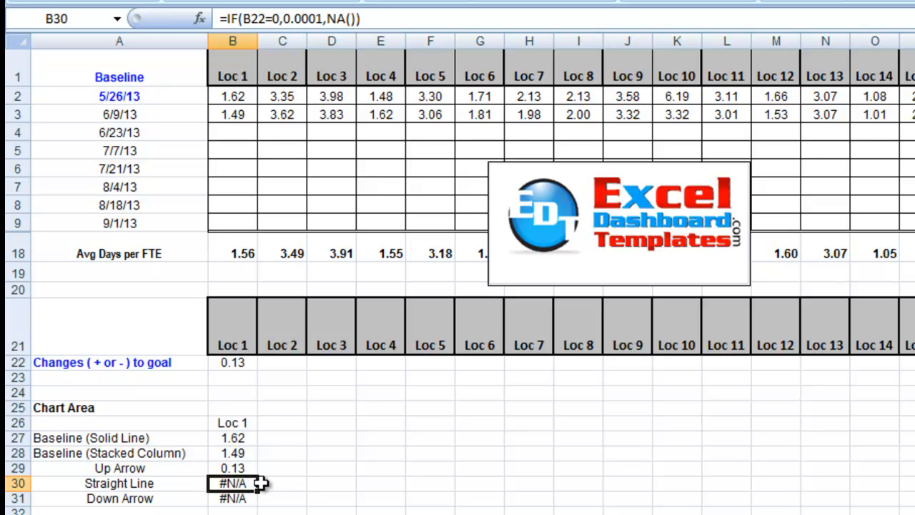
key("ctrl")
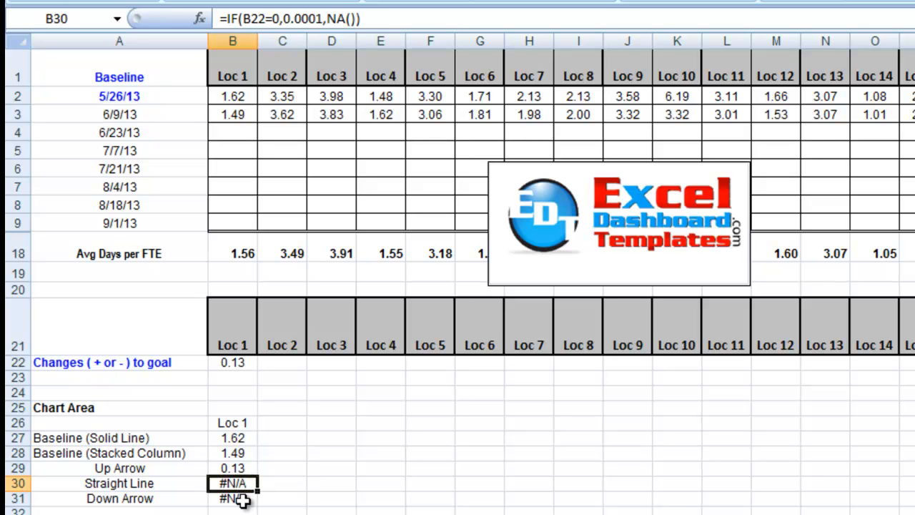
Examine the Down Arrow formula in B31, including its less-than-zero test, ABS function and NA() argument, leaving it as is
left_click(243, 499)
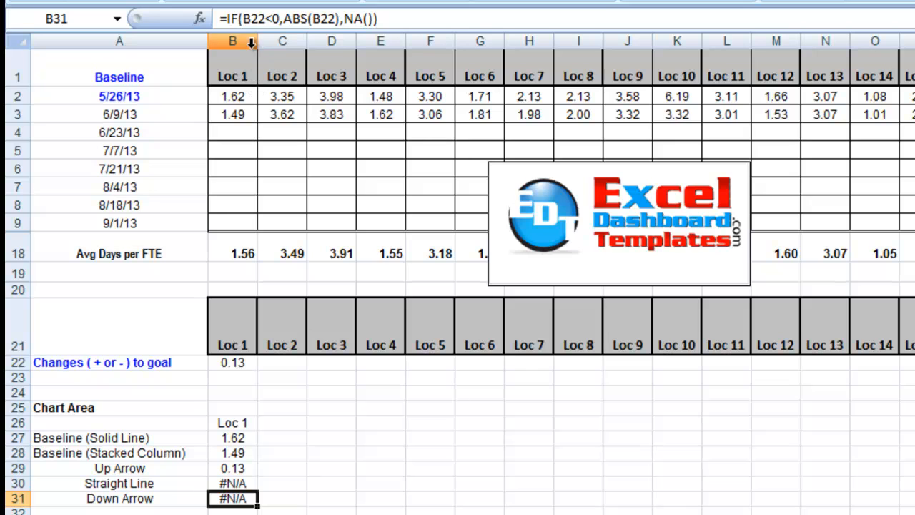
left_click(252, 18)
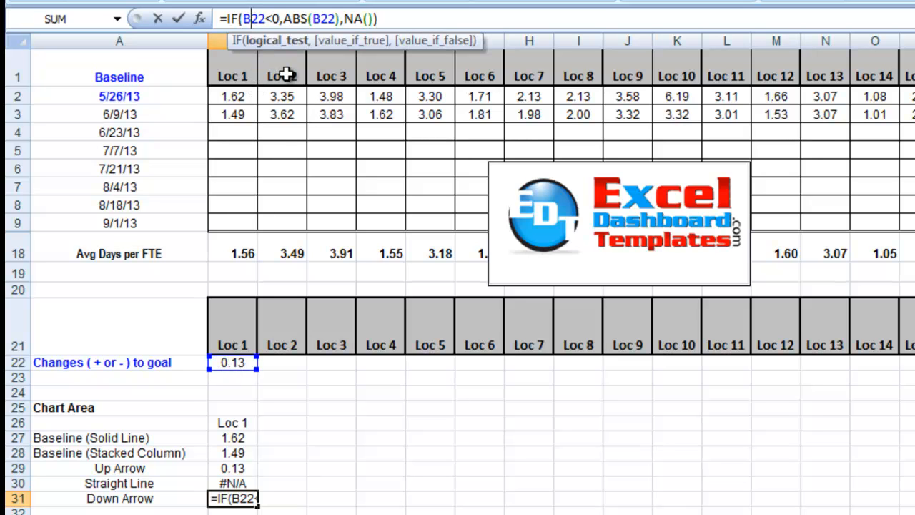
left_click_drag(267, 14, 281, 13)
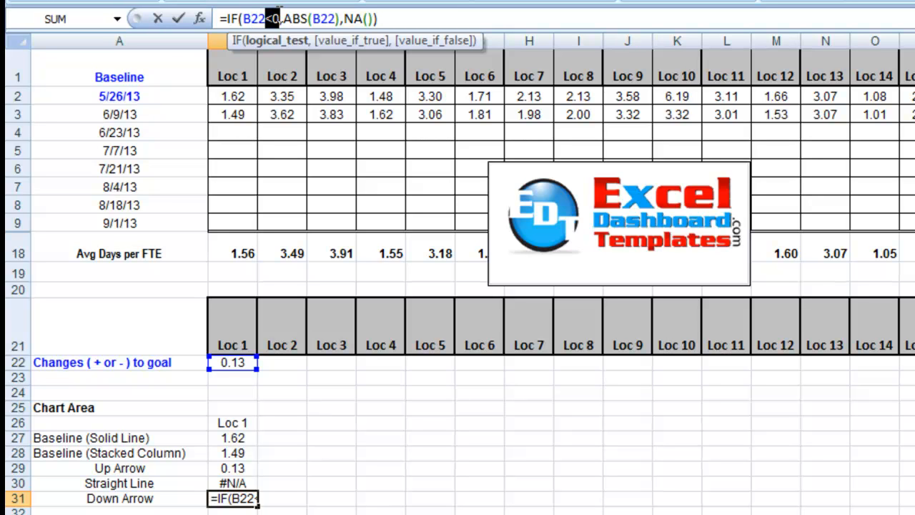
left_click_drag(283, 18, 337, 18)
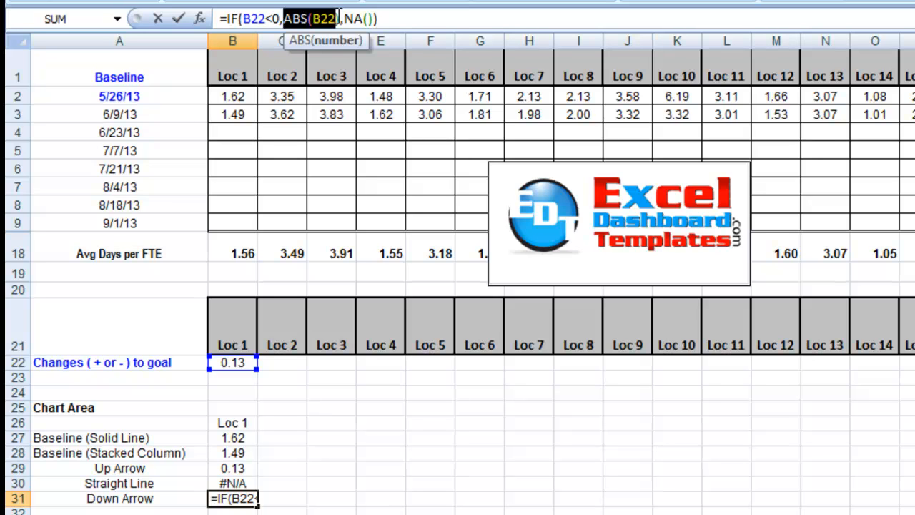
left_click_drag(338, 19, 291, 17)
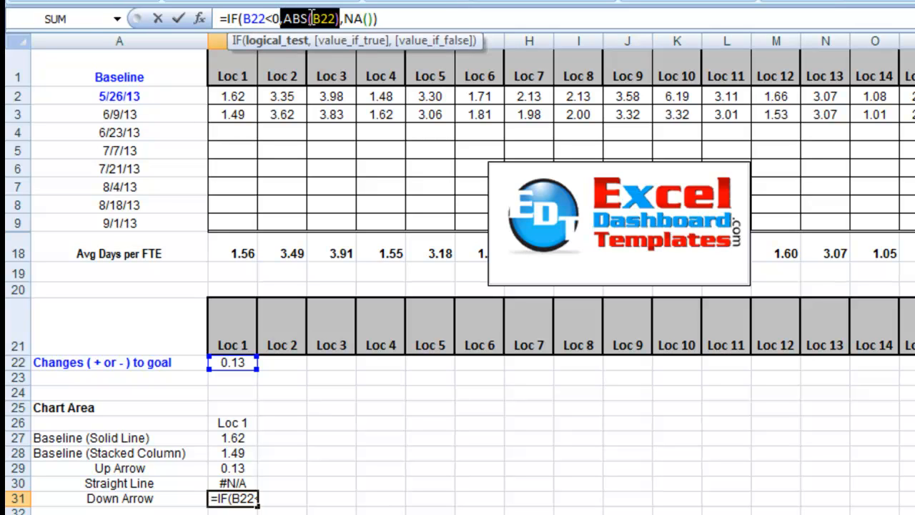
left_click(309, 18)
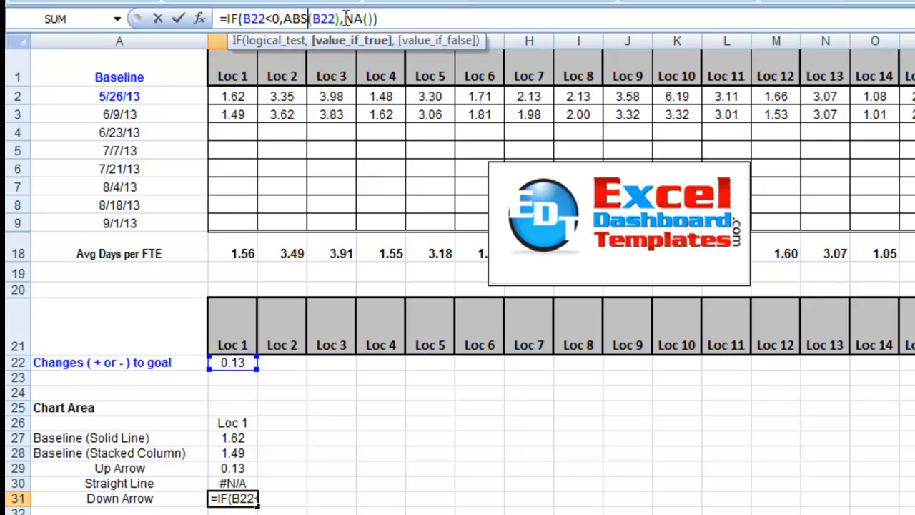
left_click_drag(344, 18, 371, 46)
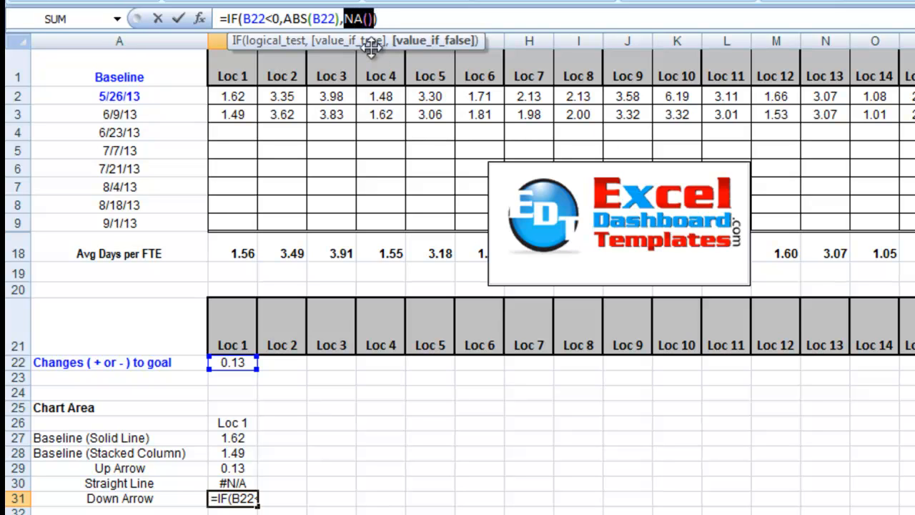
key("Return")
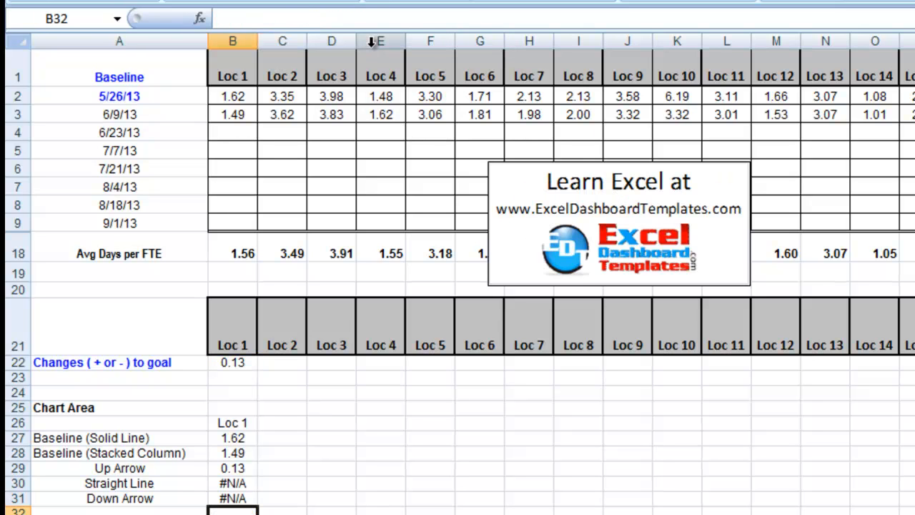
Examine the Up Arrow formula in B29, including its greater-than-zero test, value-if-true and NA() arguments, leaving it as is
key("Up")
key("Up")
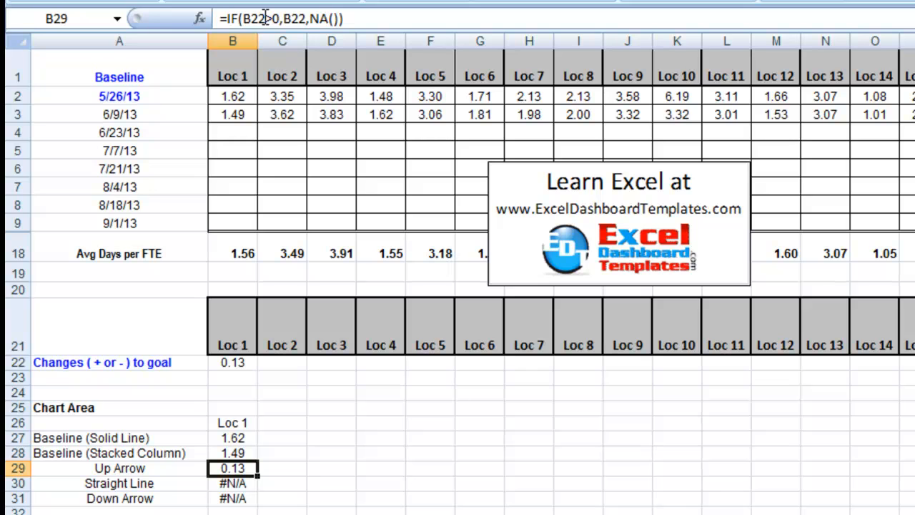
left_click_drag(229, 18, 262, 18)
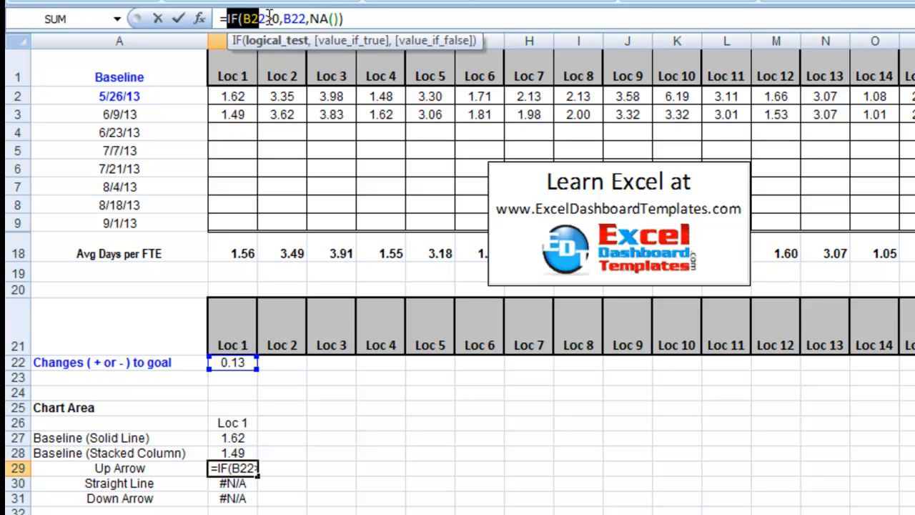
left_click(272, 17)
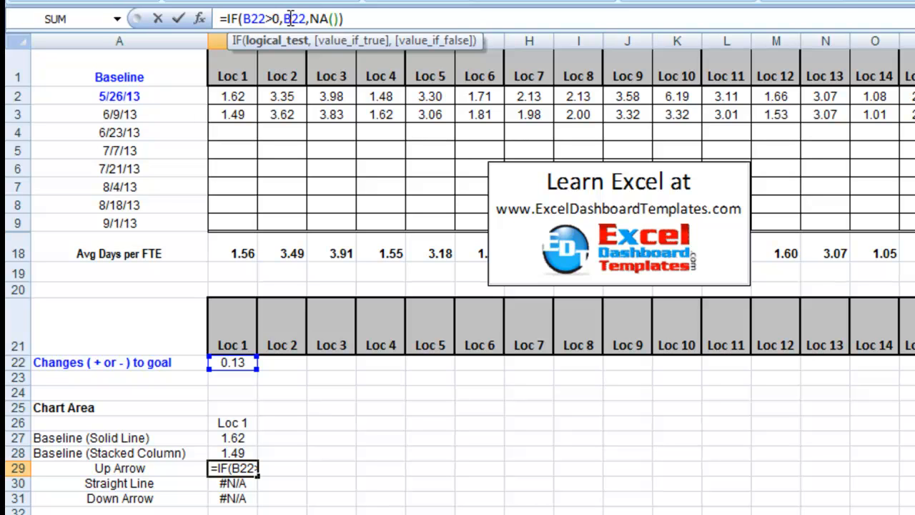
left_click(290, 18)
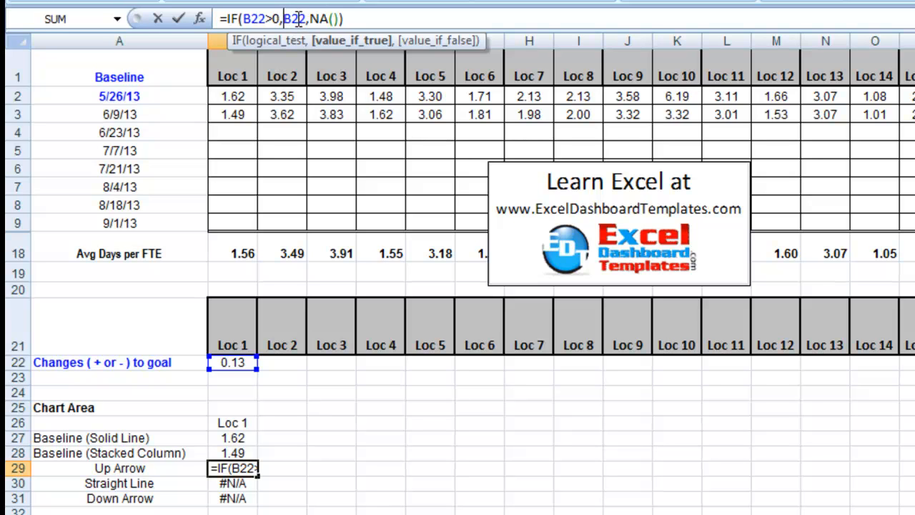
left_click_drag(306, 19, 342, 18)
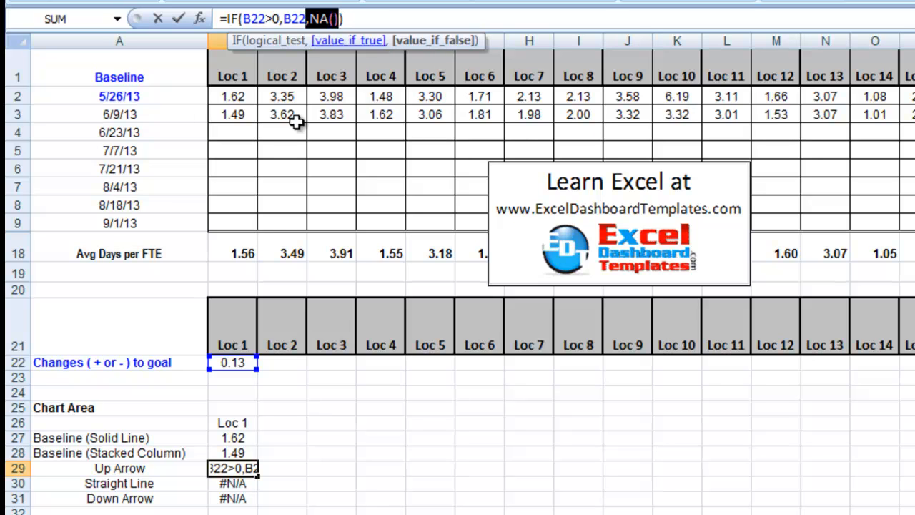
key("Escape")
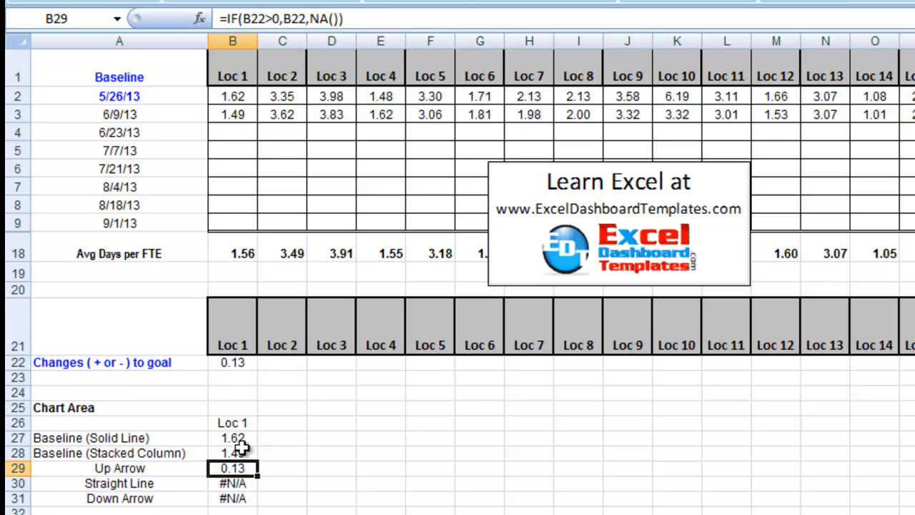
Compare the Up Arrow, Straight Line and Down Arrow results for Loc 1 in rows 29 to 31
left_click_drag(238, 466, 235, 498)
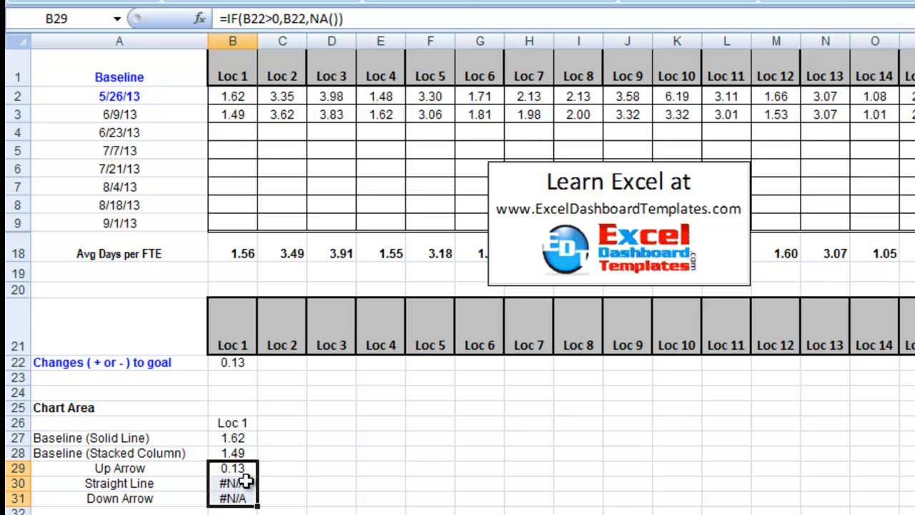
left_click(160, 468)
left_click_drag(160, 468, 228, 466)
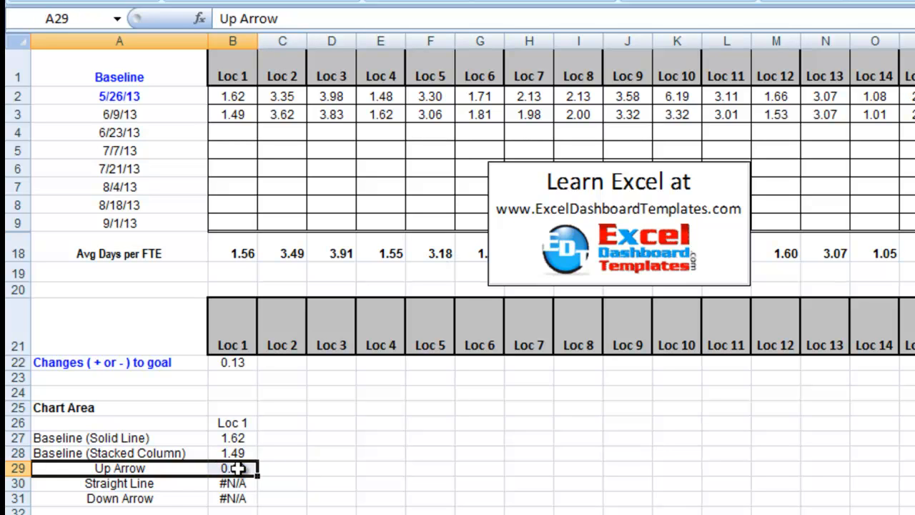
left_click_drag(148, 498, 211, 497)
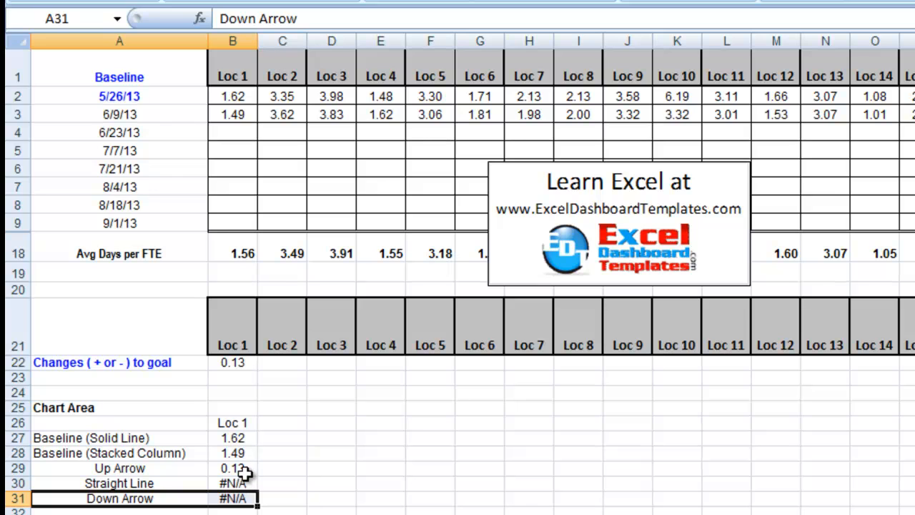
left_click(217, 469)
left_click_drag(217, 469, 195, 469)
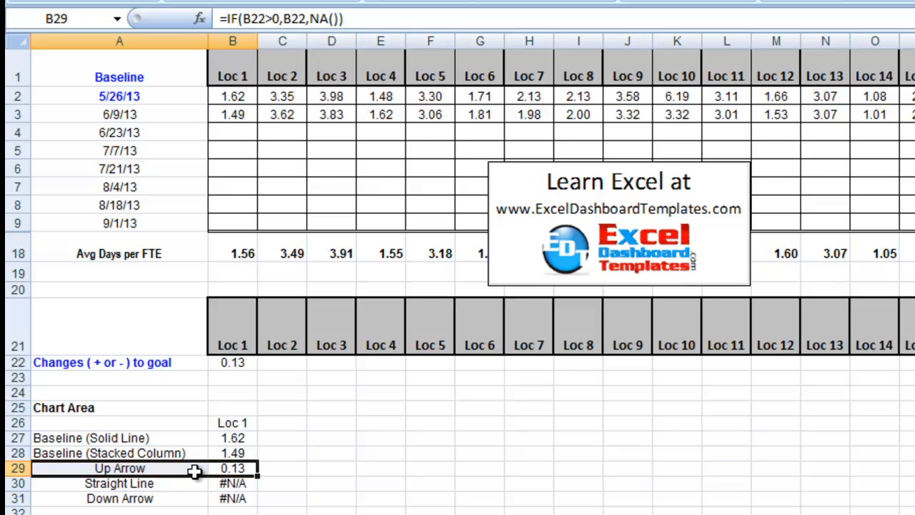
Review how the two Loc 1 baseline values relate to the change in B22 and the arrow values in B29:B31
left_click(170, 452)
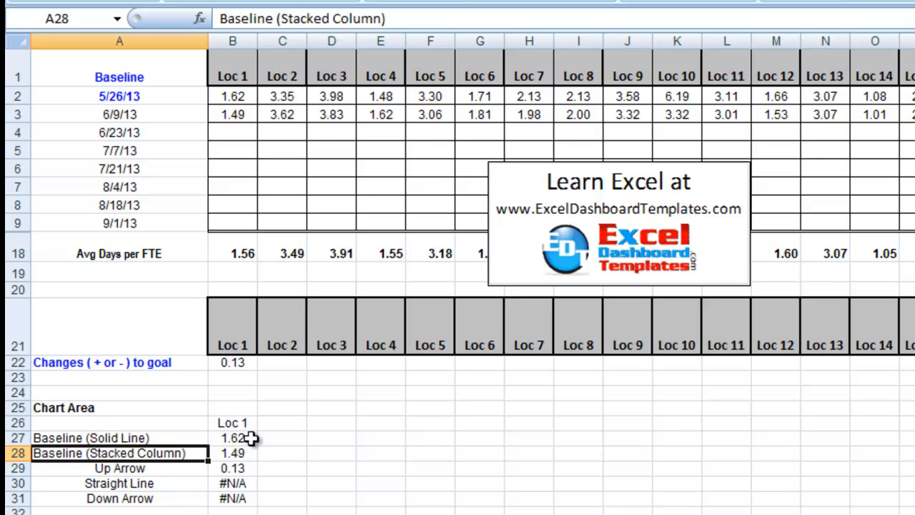
left_click(243, 435)
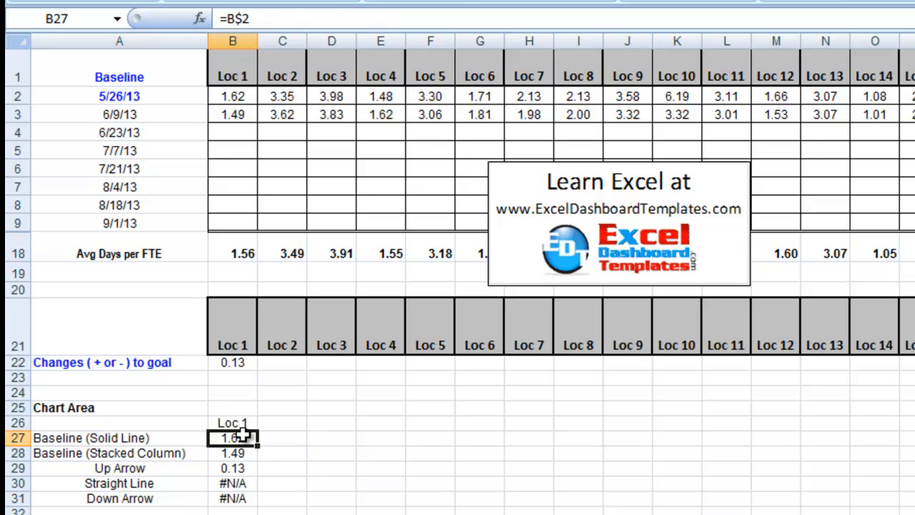
left_click(239, 363)
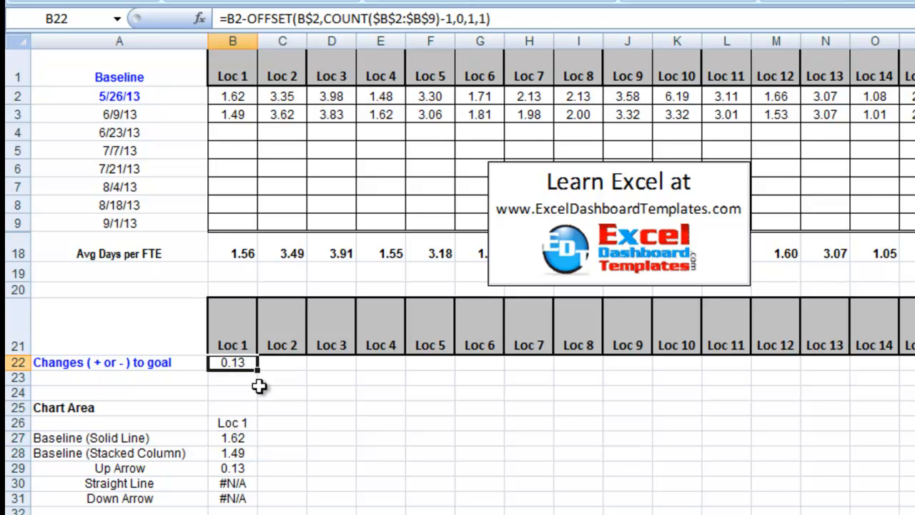
left_click(241, 453)
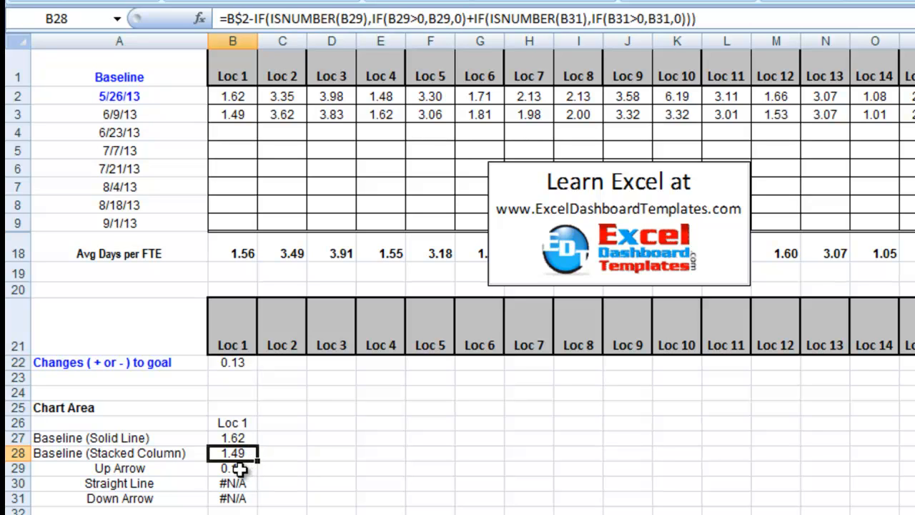
left_click(239, 468)
left_click_drag(239, 470, 236, 497)
left_click(245, 439)
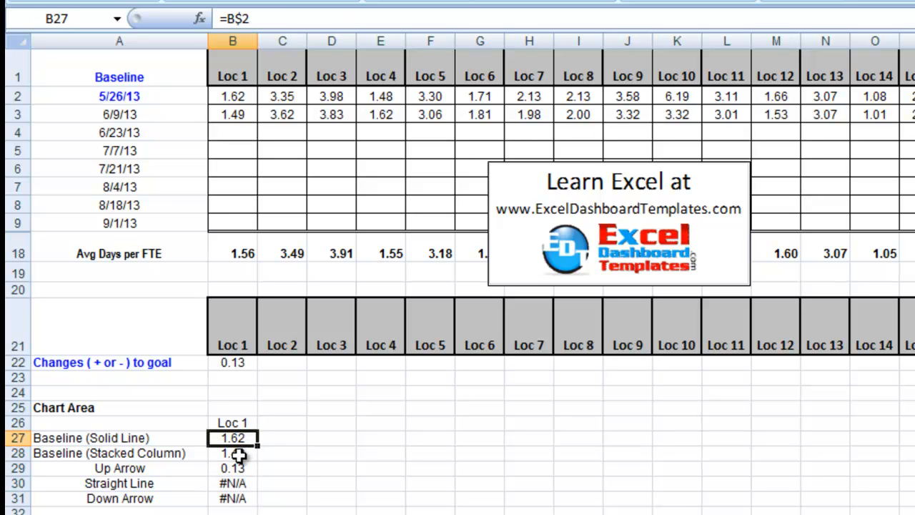
Examine the Baseline (Stacked Column) formula in B28, including its B$2 reference and the ISNUMBER checks on B29 and B31, leaving it as is
left_click(237, 453)
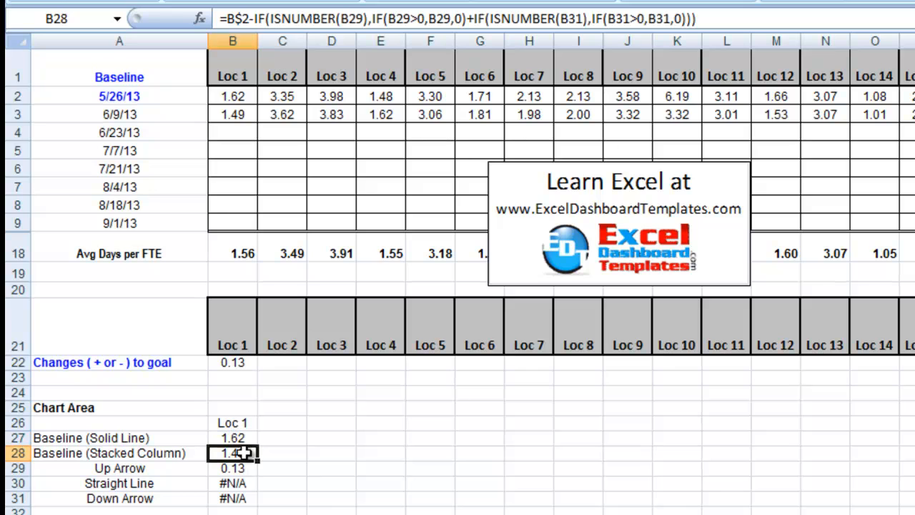
left_click(252, 16)
left_click_drag(249, 21, 227, 20)
left_click(256, 17)
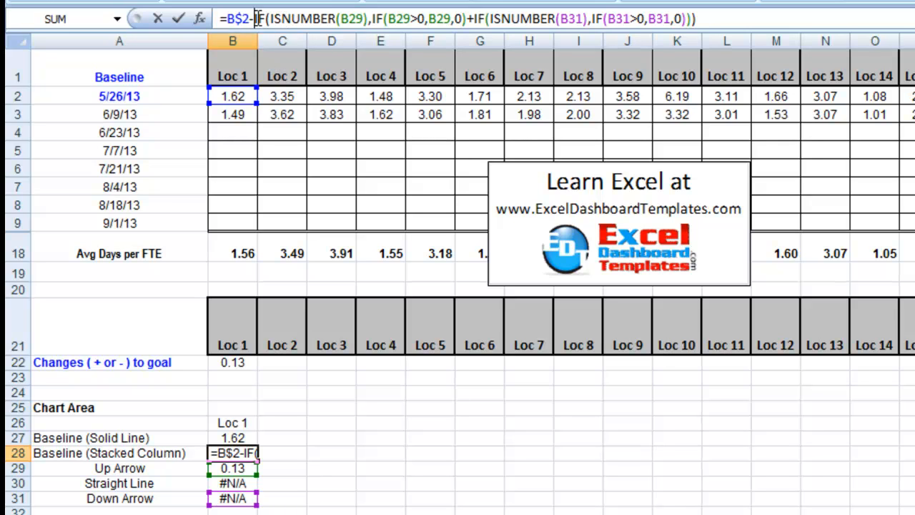
left_click_drag(342, 19, 323, 19)
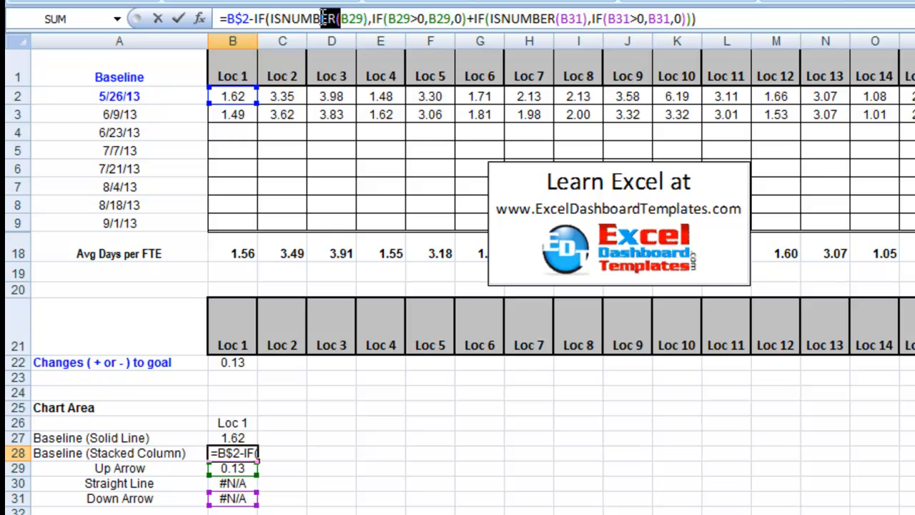
left_click_drag(398, 19, 685, 18)
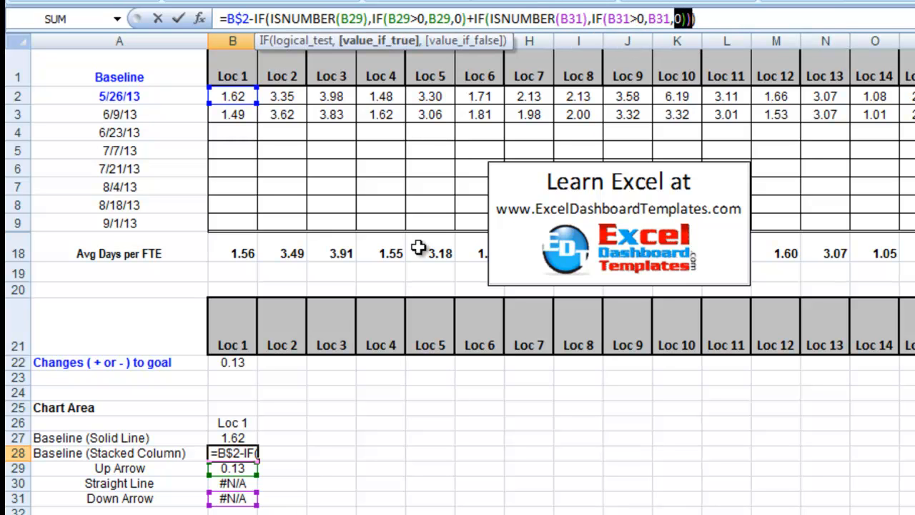
key("Escape")
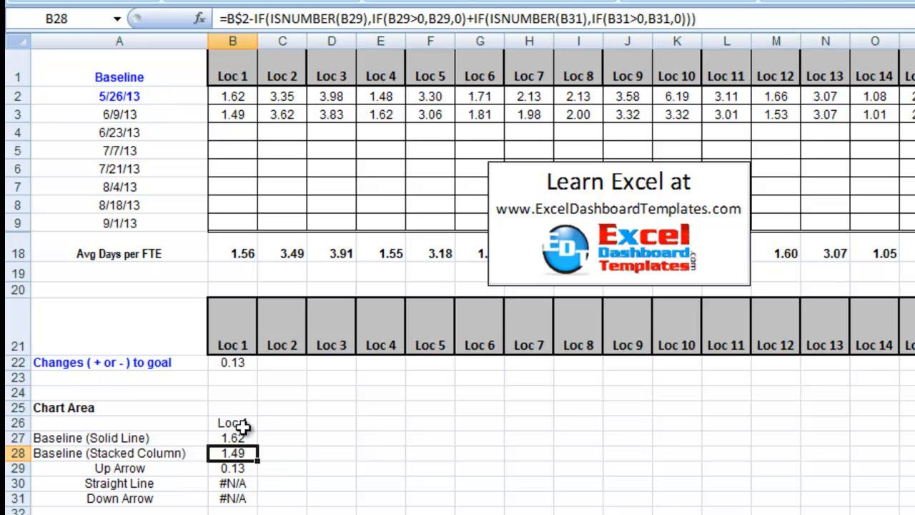
Fill the Loc 1 formulas in B22:B31 across through column X, clearing the blank spacer column S
left_click_drag(242, 365, 911, 476)
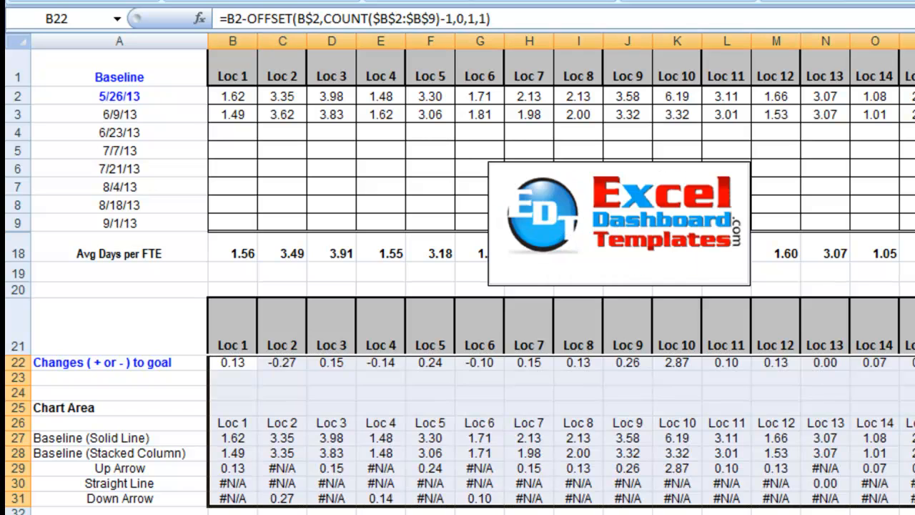
left_click_drag(914, 362, 914, 499)
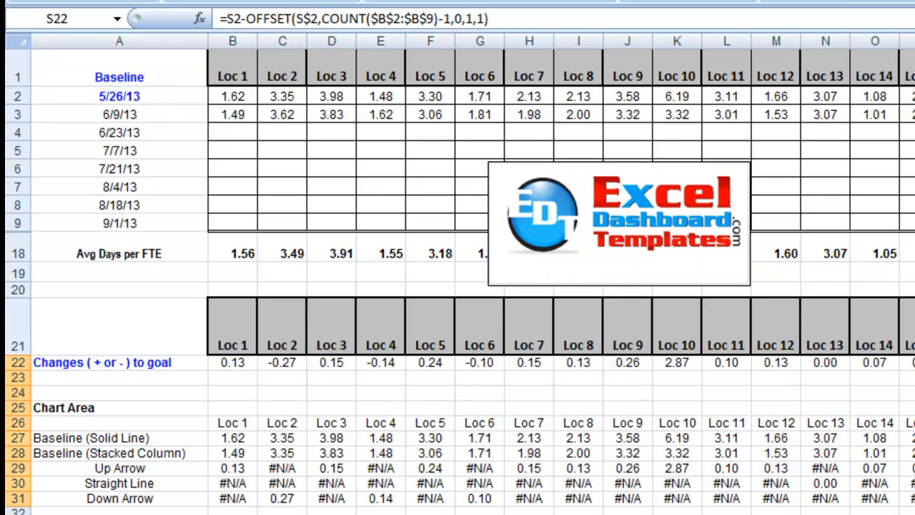
left_click(771, 483)
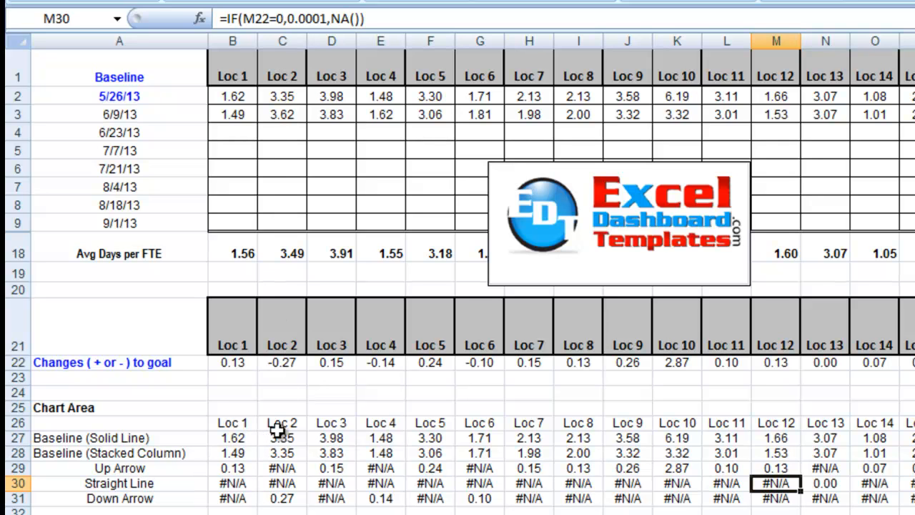
left_click(281, 498)
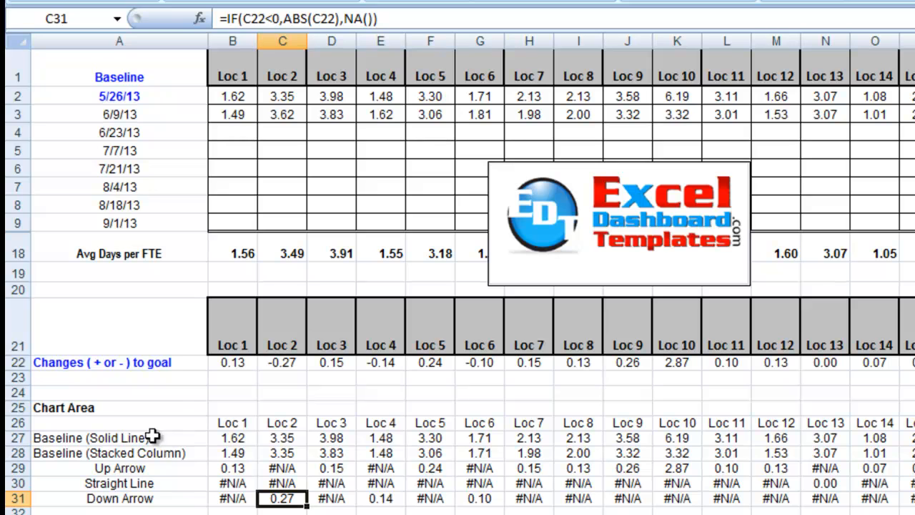
Insert a 2-D stacked column chart from the Chart Area data in A26:X31
left_click_drag(137, 422, 912, 498)
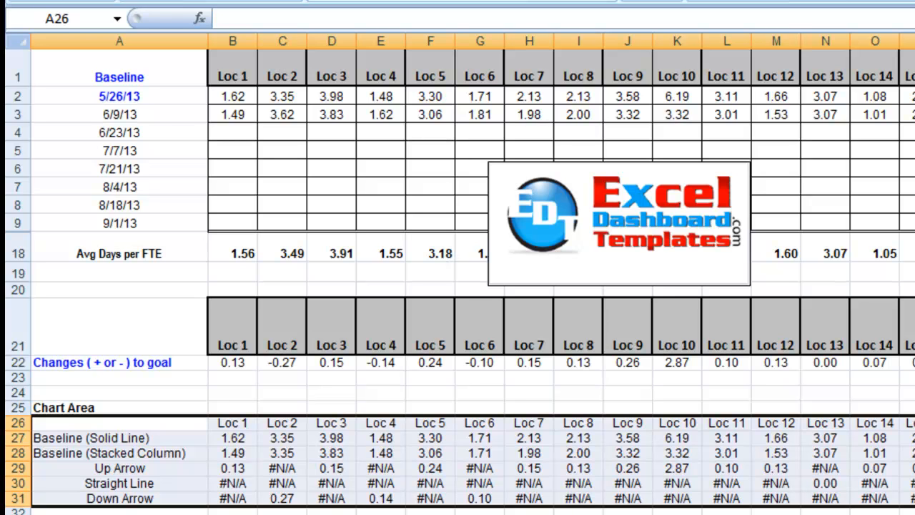
left_click(330, 2)
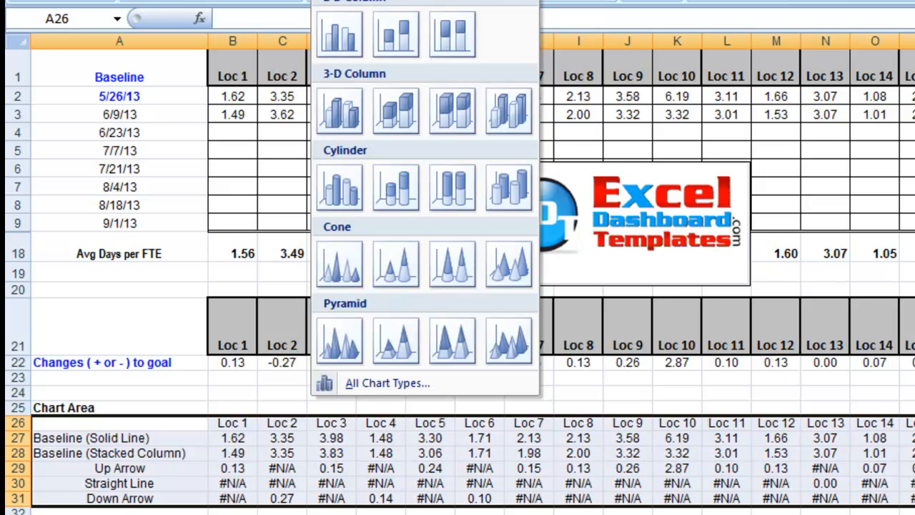
left_click(413, 41)
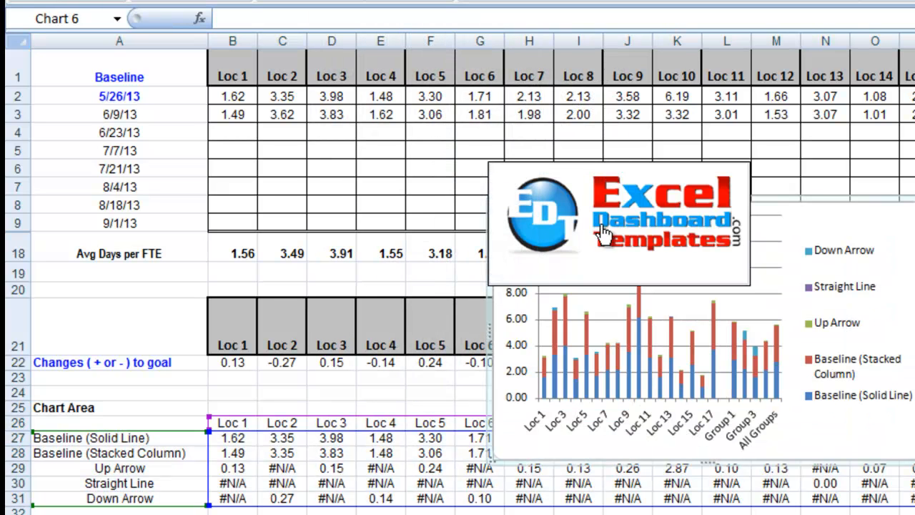
Widen the new chart so its columns spread out, and place it starting at column D over rows 21 to 36
left_click_drag(902, 204, 601, 304)
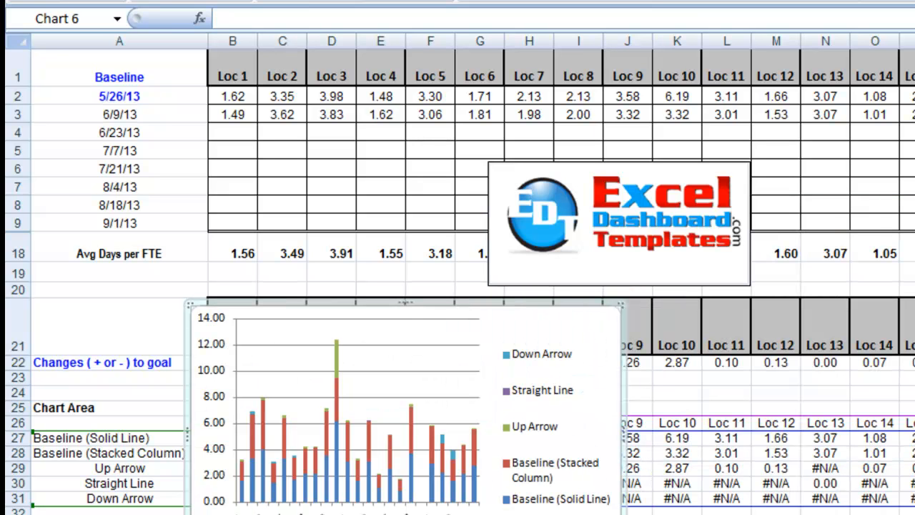
left_click_drag(619, 438, 914, 438)
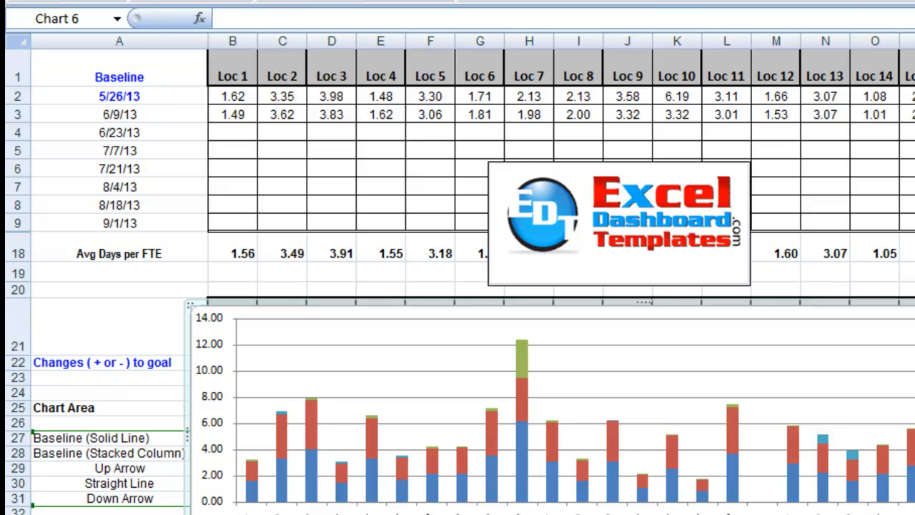
scroll(457, 300, "down", 1)
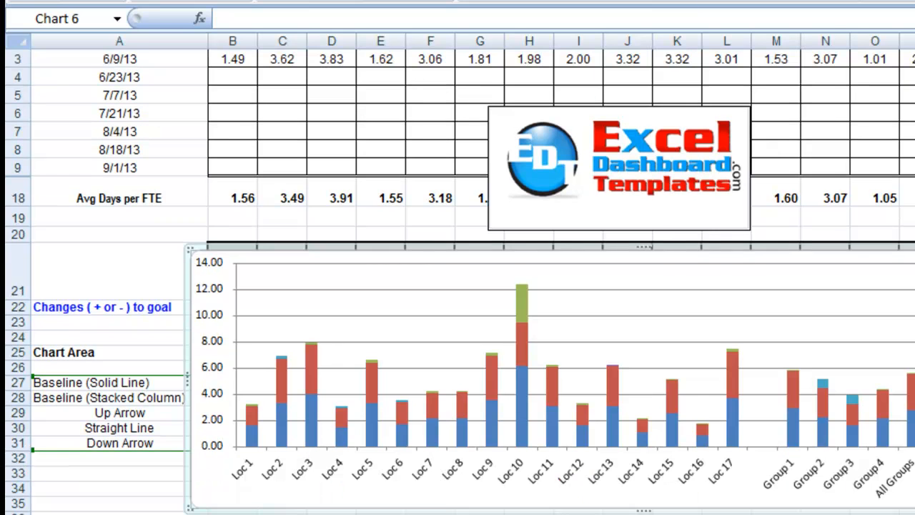
scroll(458, 300, "down", 1)
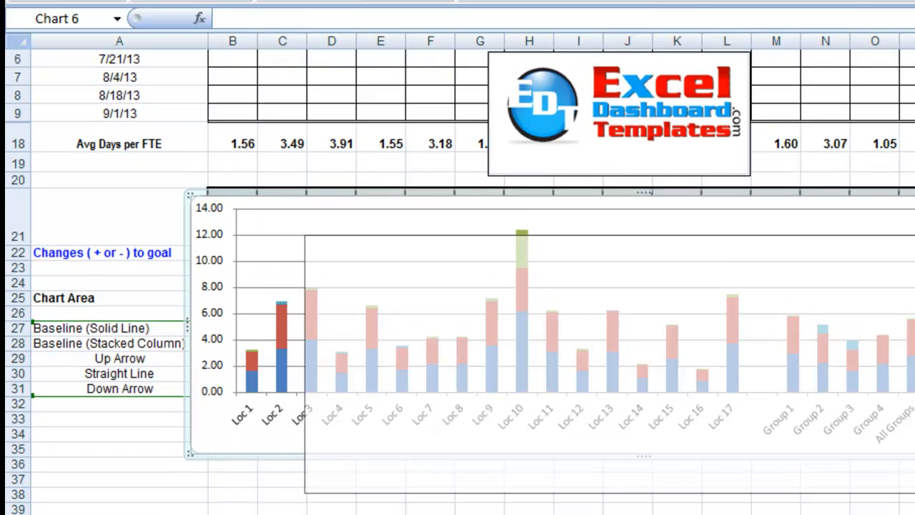
left_click_drag(610, 279, 725, 319)
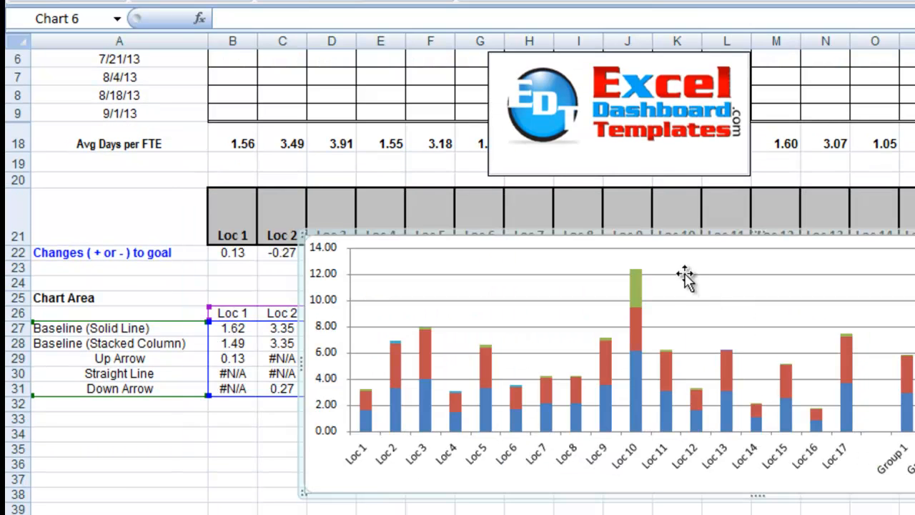
left_click_drag(732, 239, 754, 212)
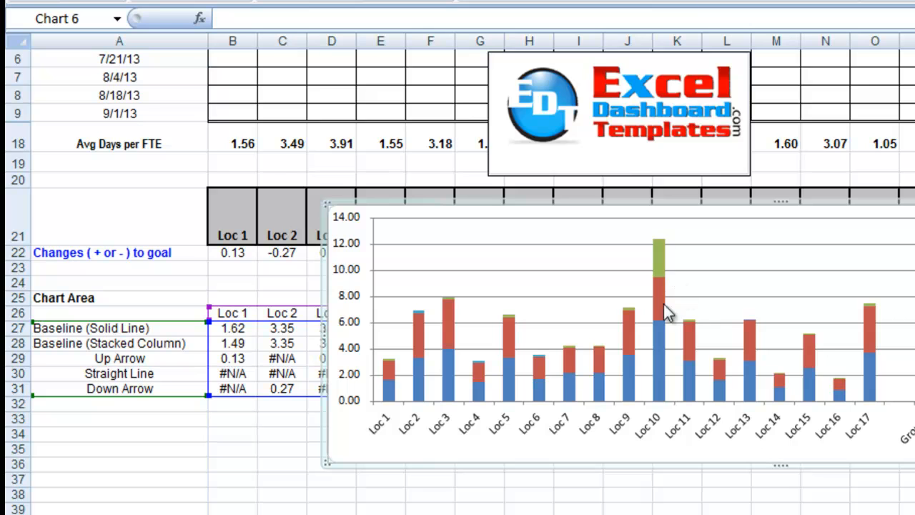
Change the Baseline (Solid Line) series in the stacked column chart to the Line with Markers chart type
left_click(655, 342)
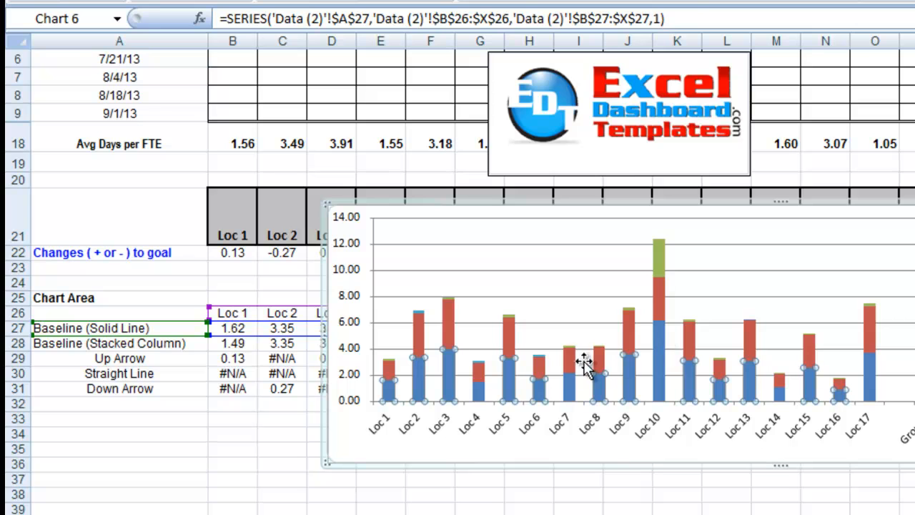
right_click(515, 378)
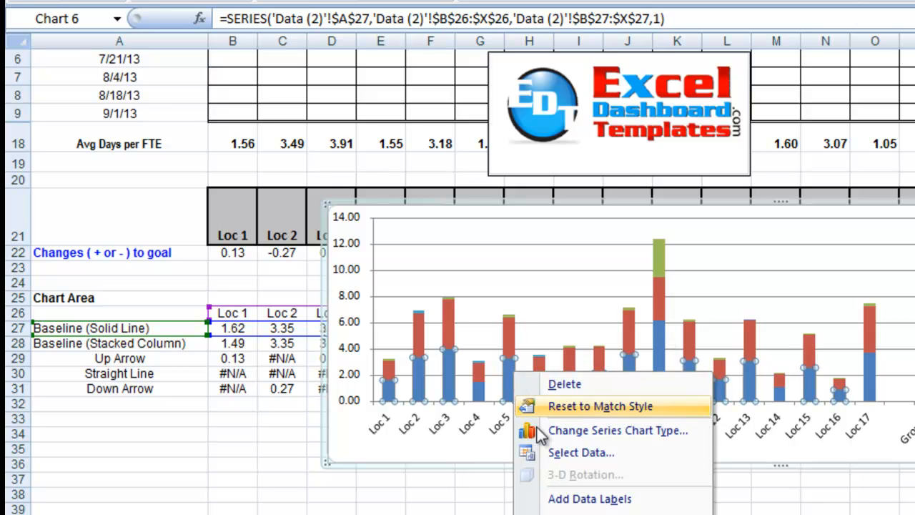
left_click(602, 432)
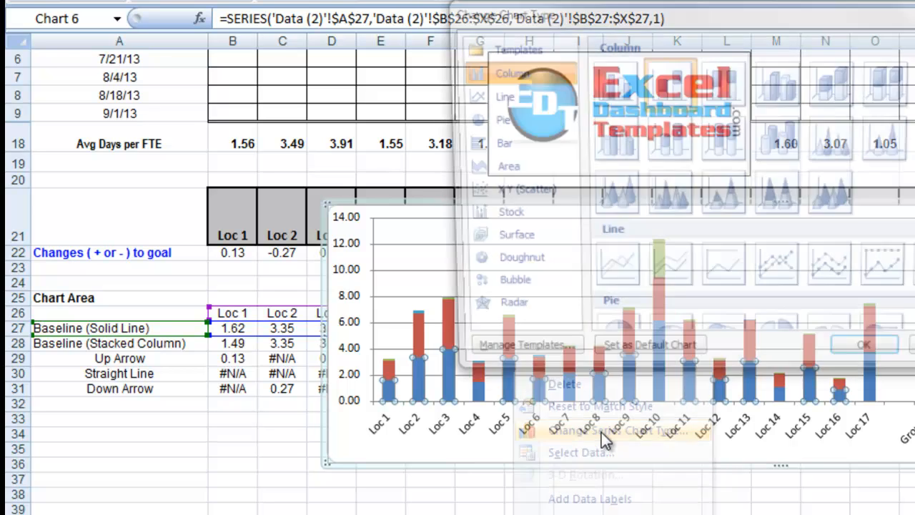
left_click(534, 100)
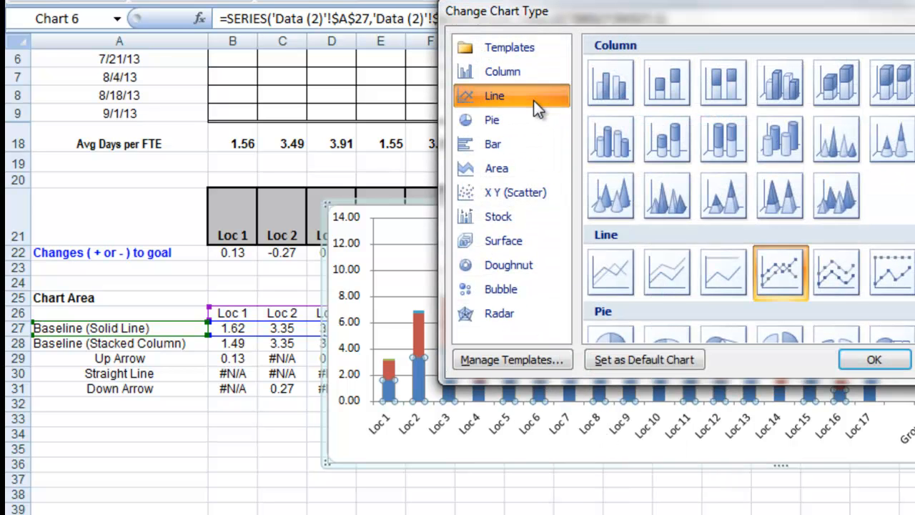
left_click(794, 278)
left_click(868, 360)
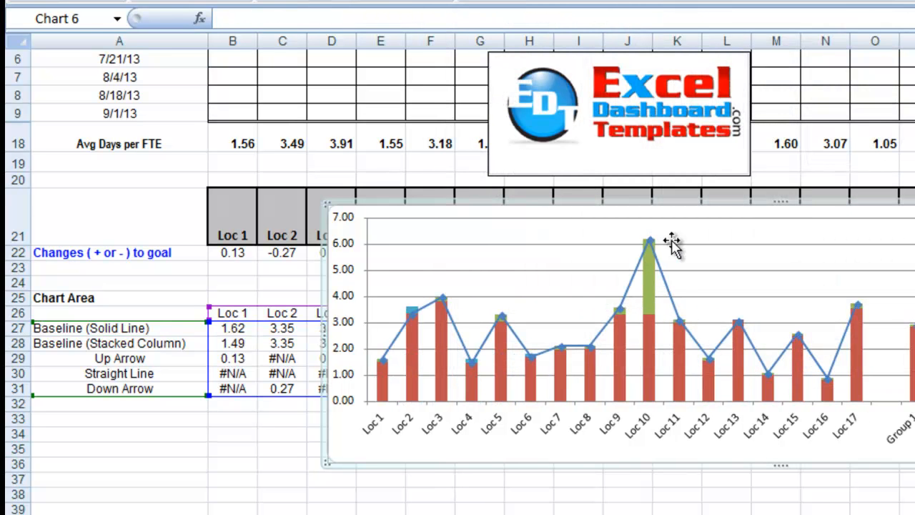
Set the Baseline (Solid Line) series' line color to No line so only its markers are drawn
right_click(628, 295)
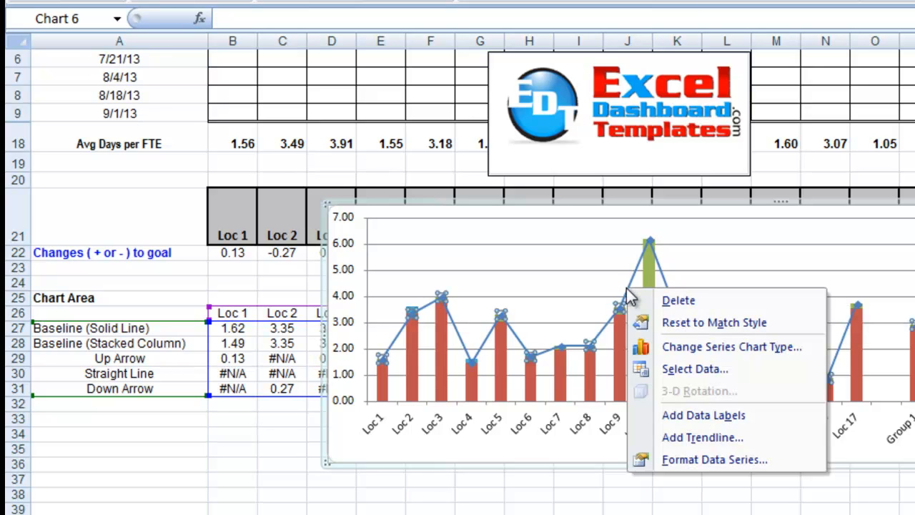
left_click(648, 461)
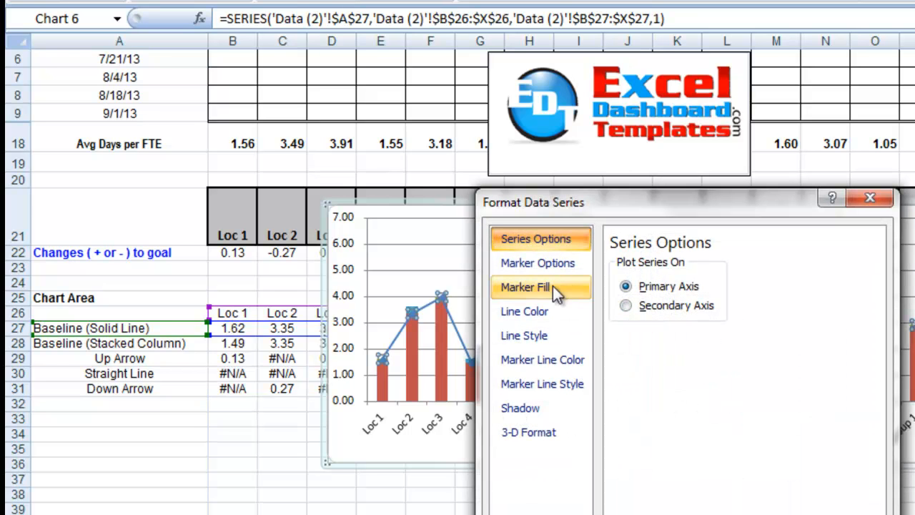
left_click(545, 308)
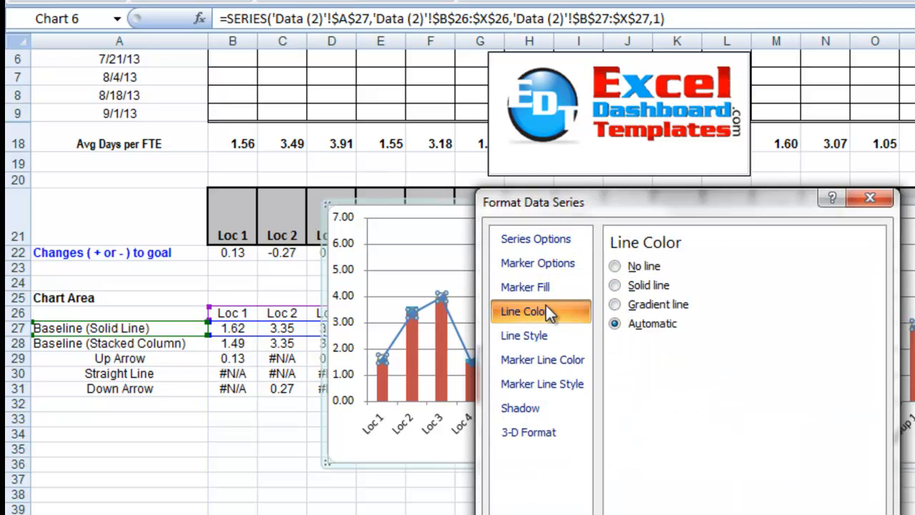
left_click(636, 266)
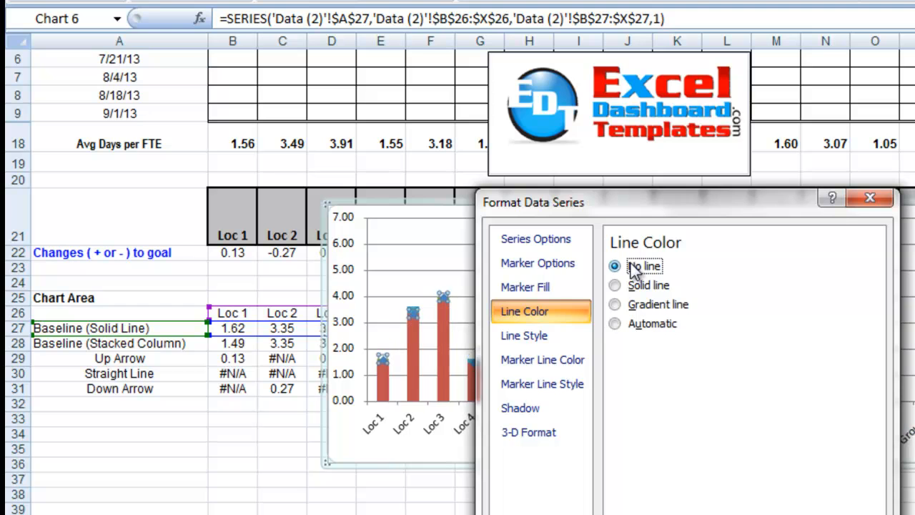
left_click(877, 204)
left_click(756, 241)
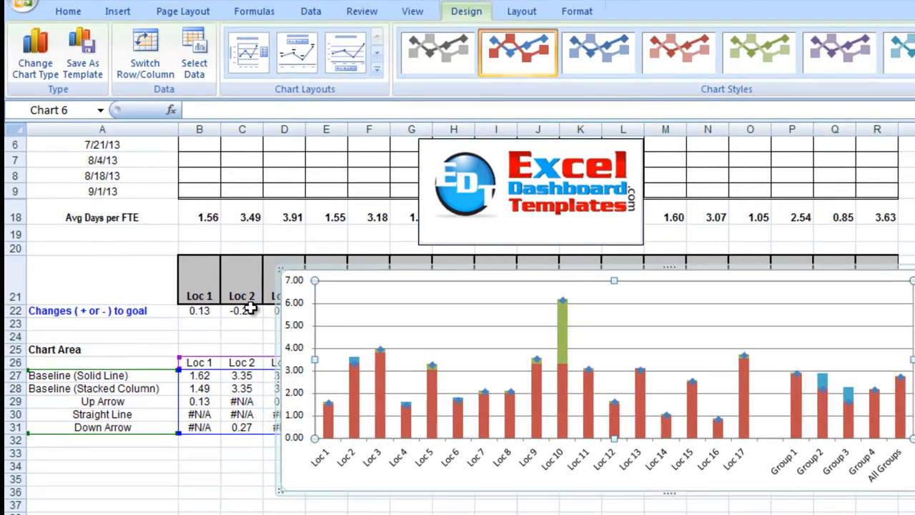
Draw a short horizontal straight line just below the Chart Area table, running from column A into column B
left_click(127, 13)
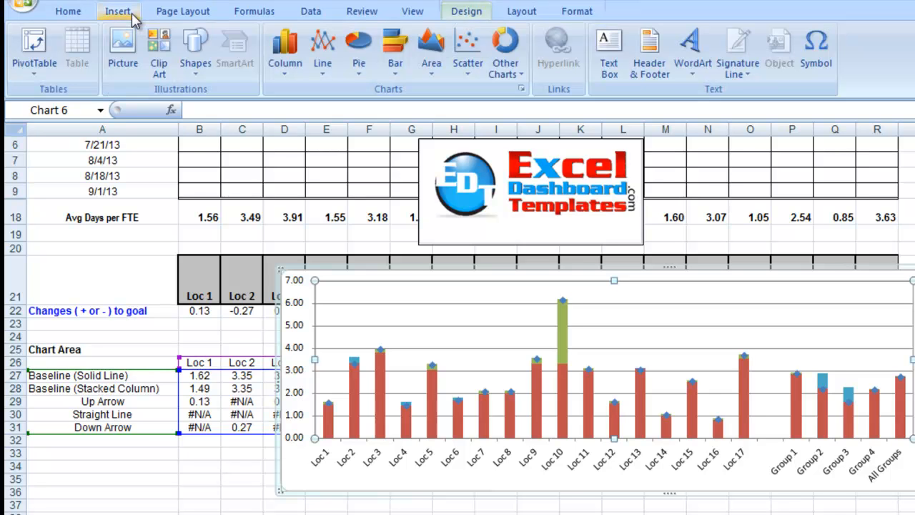
left_click(188, 62)
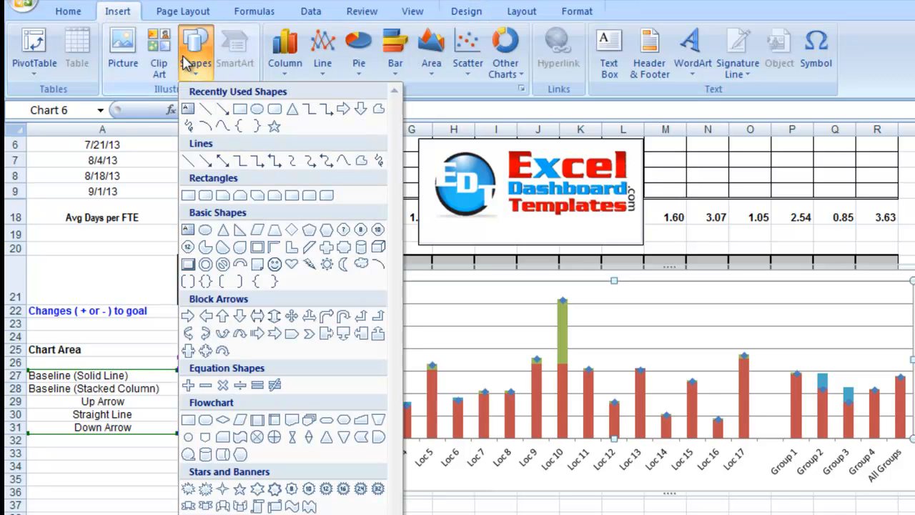
left_click(204, 110)
left_click_drag(155, 448, 214, 448)
left_click_drag(214, 448, 215, 449)
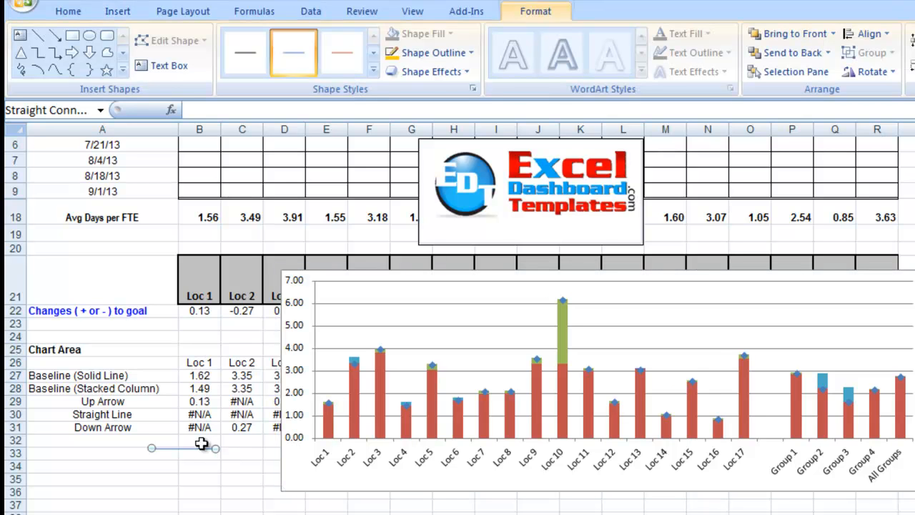
Format the drawn line with a 3 pt width and a solid black color
right_click(193, 449)
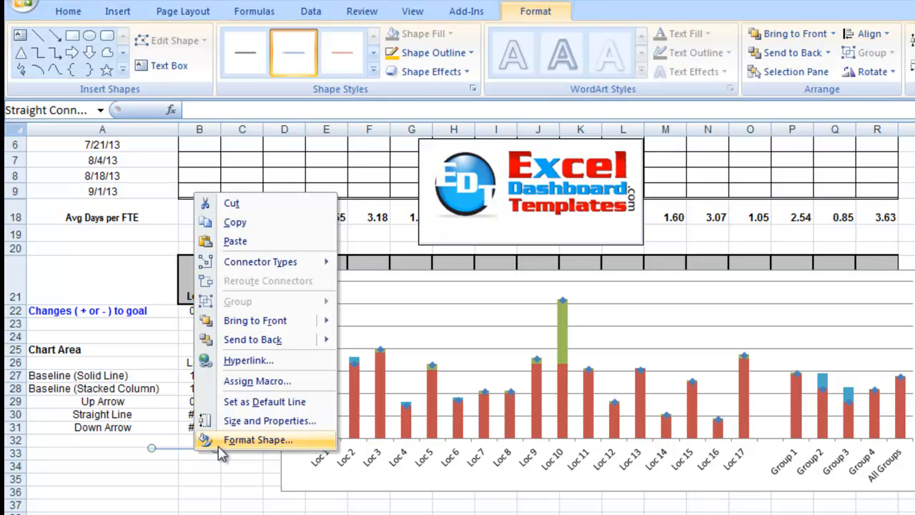
left_click(223, 442)
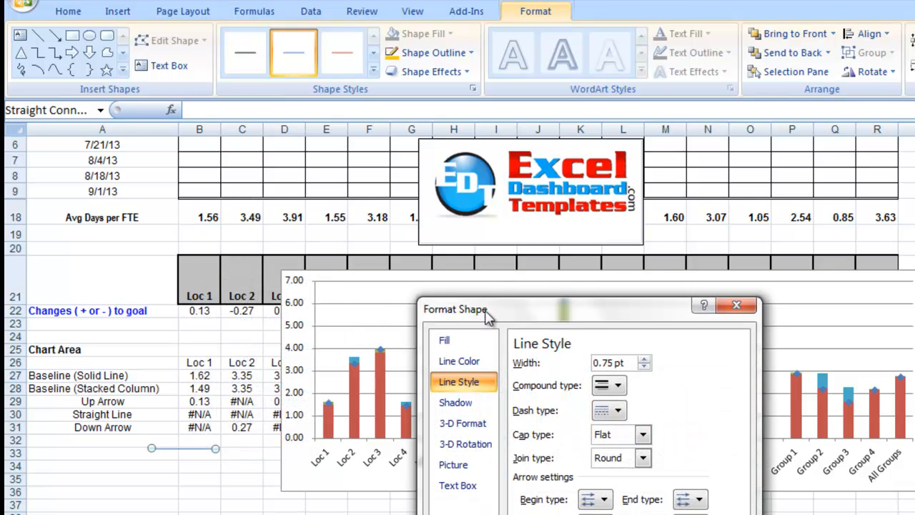
left_click_drag(572, 315, 378, 294)
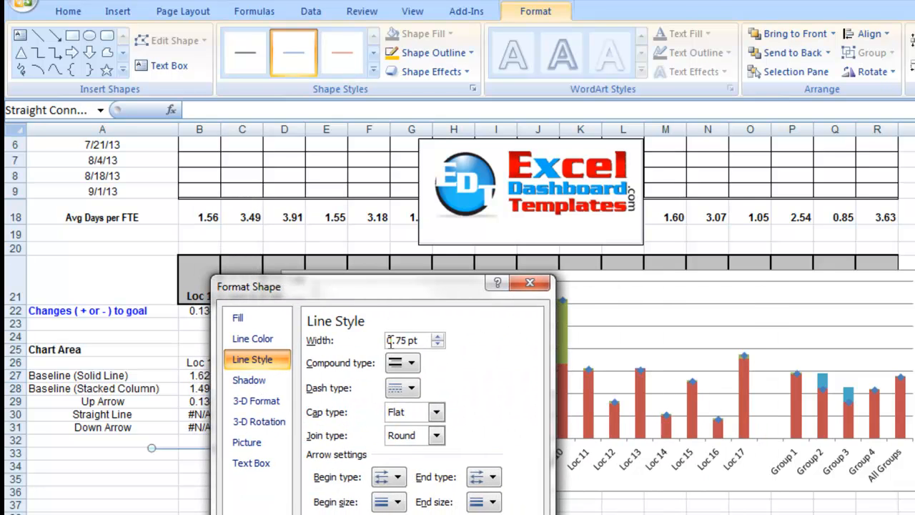
left_click_drag(420, 340, 345, 340)
type("3")
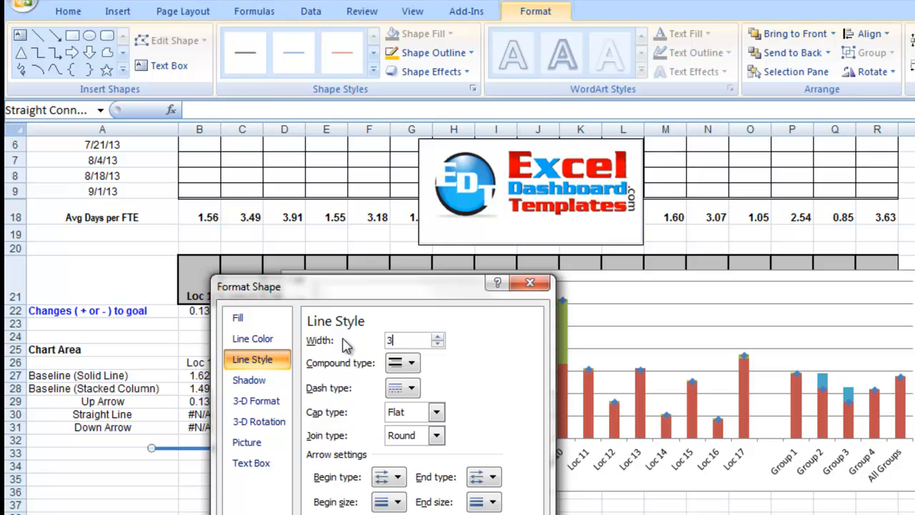
left_click(279, 347)
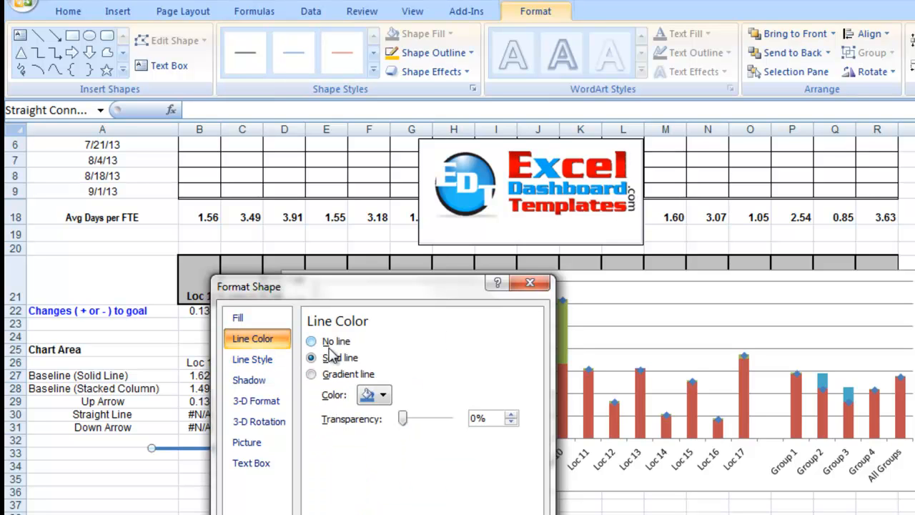
left_click(372, 400)
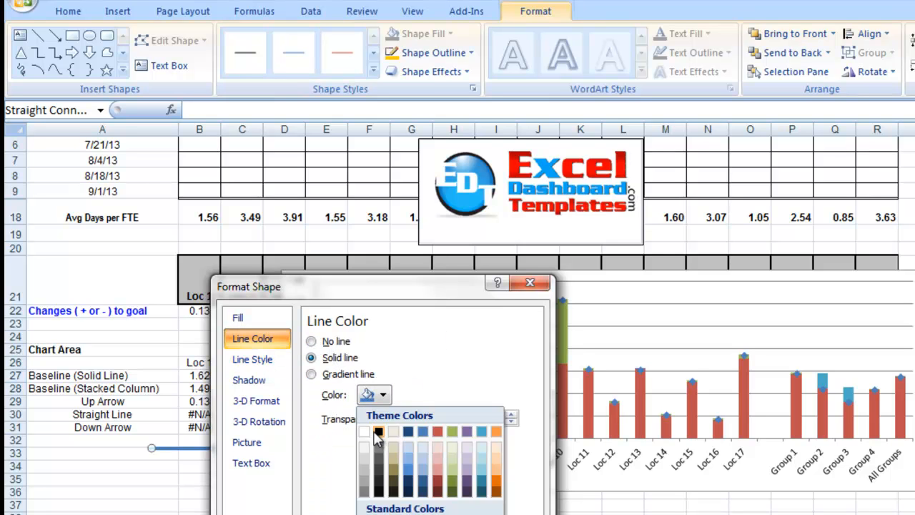
left_click(379, 433)
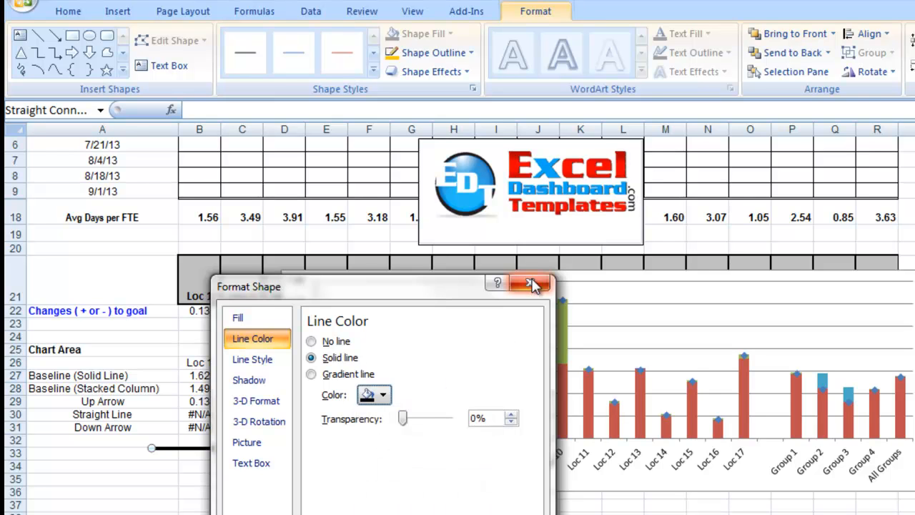
left_click(529, 283)
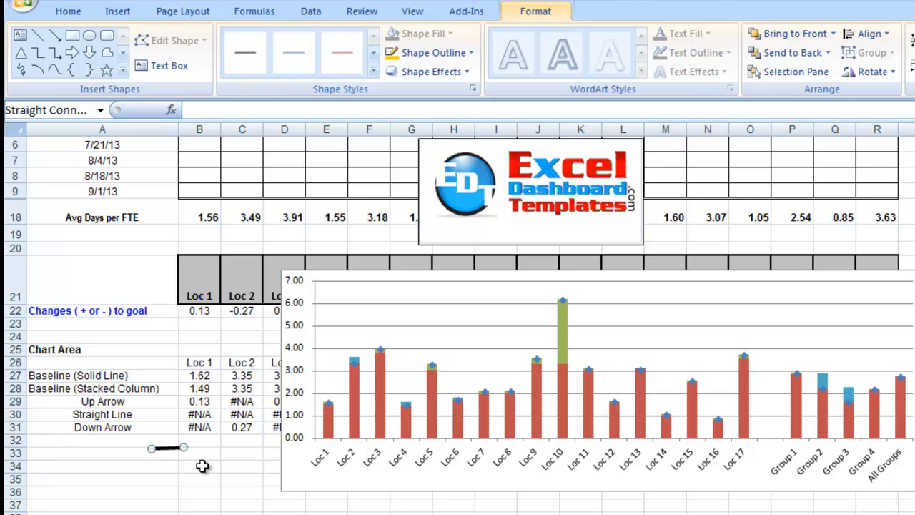
Shorten the black line to about half its length, keep it level, and deselect it
left_click(202, 466)
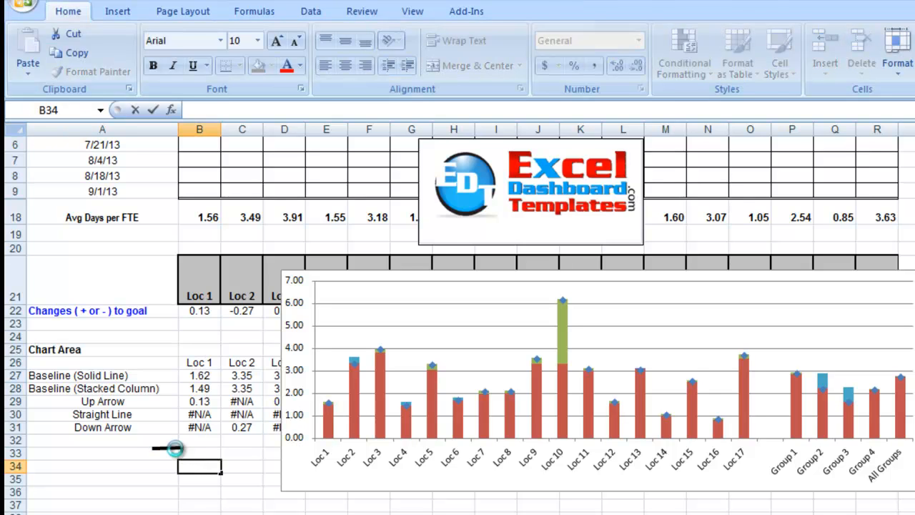
left_click(180, 448)
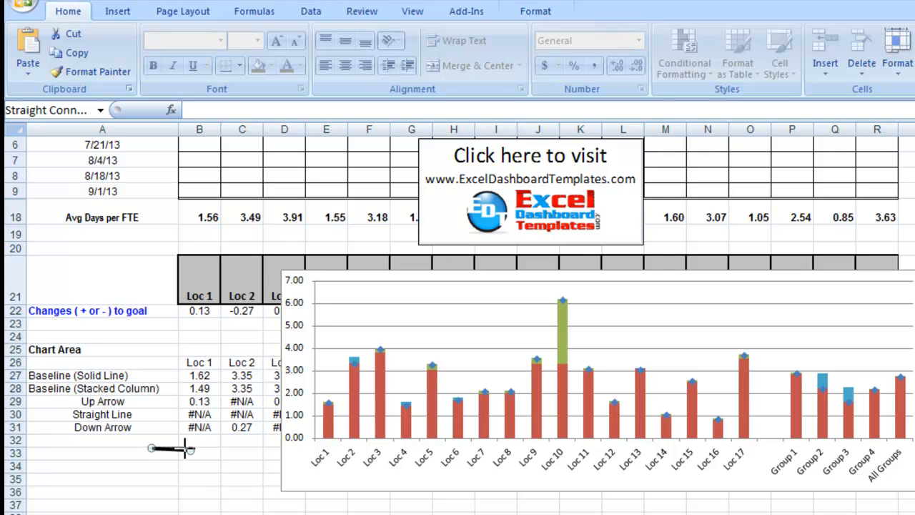
left_click(195, 465)
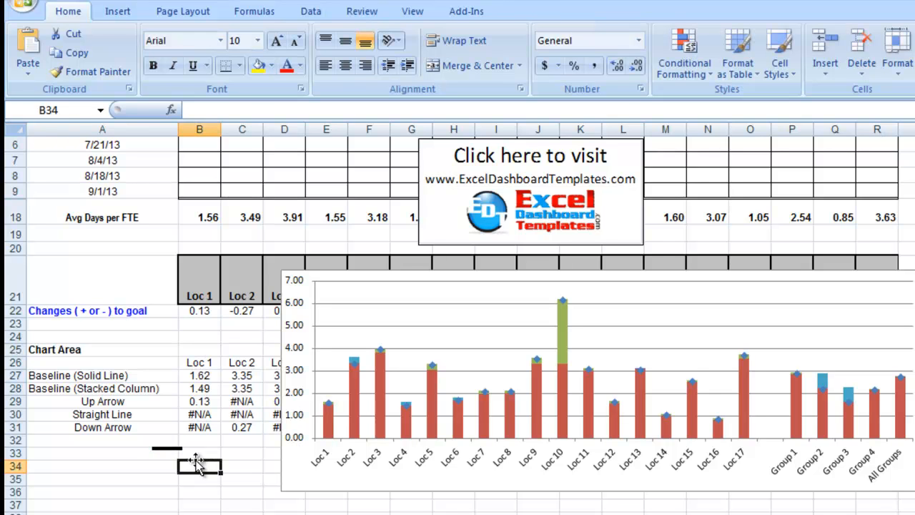
Draw a small Up Arrow block shape in column C over rows 32 to 34, beside the black line
left_click(114, 13)
left_click(196, 64)
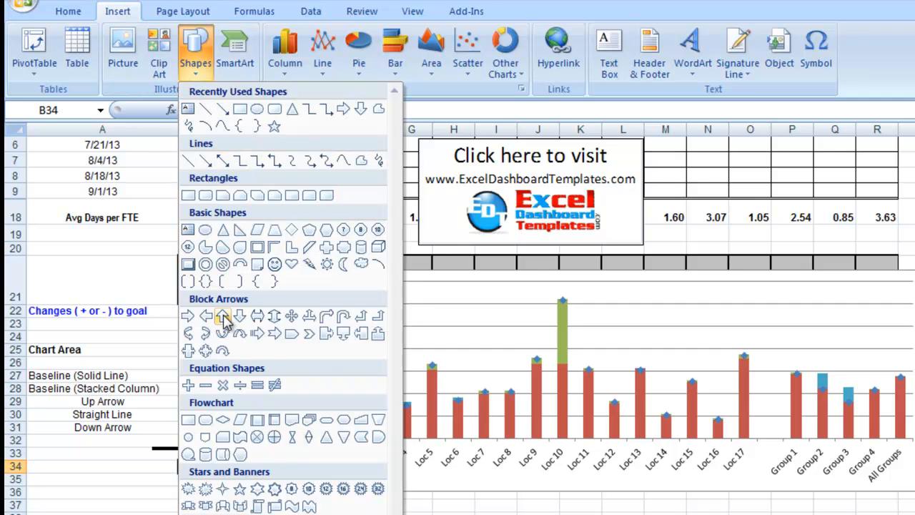
left_click(222, 316)
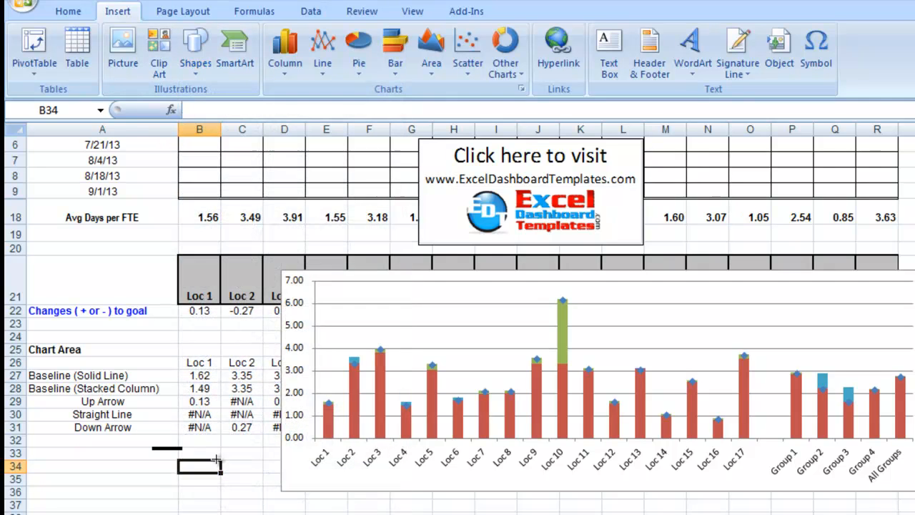
left_click_drag(224, 441, 248, 468)
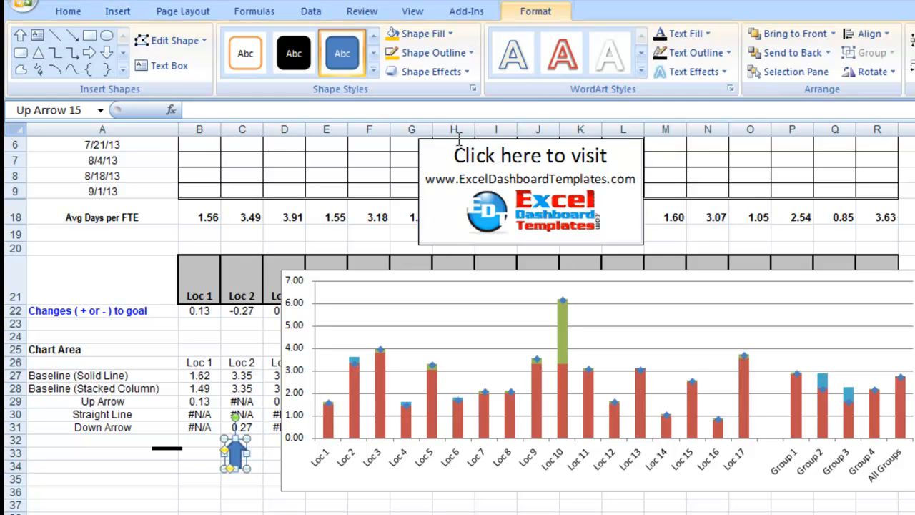
Give the up arrow a Light Green fill and a Light Green outline
left_click(450, 34)
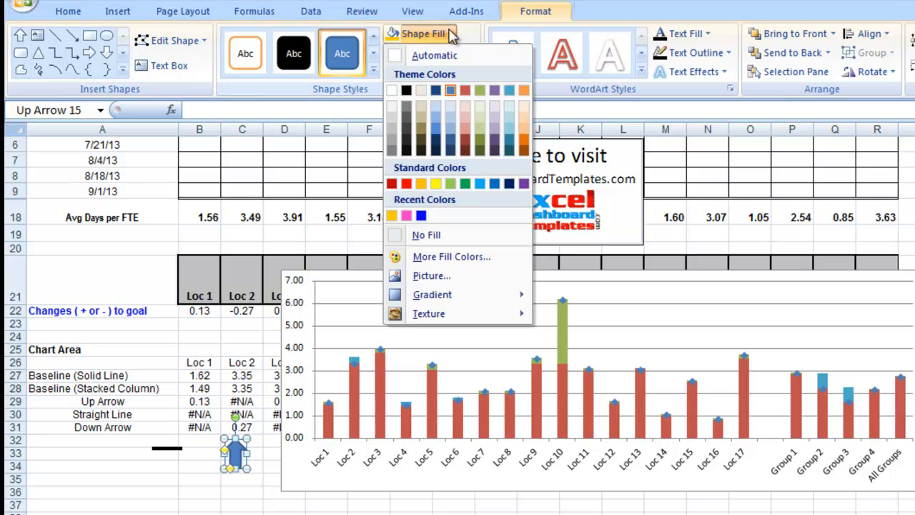
left_click(452, 184)
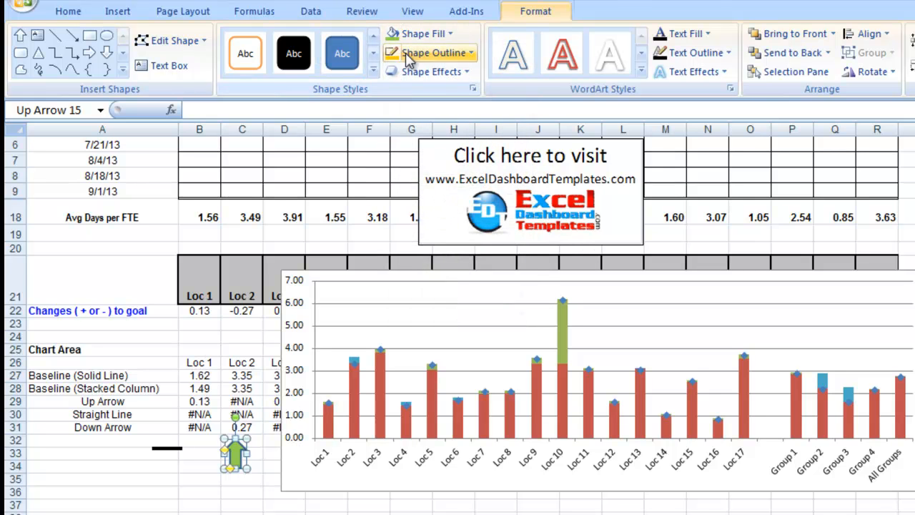
left_click(471, 53)
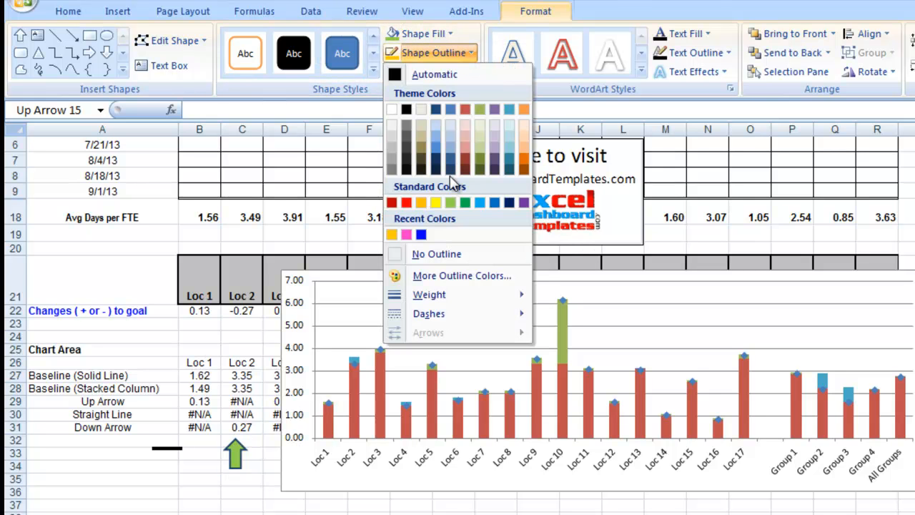
left_click(451, 203)
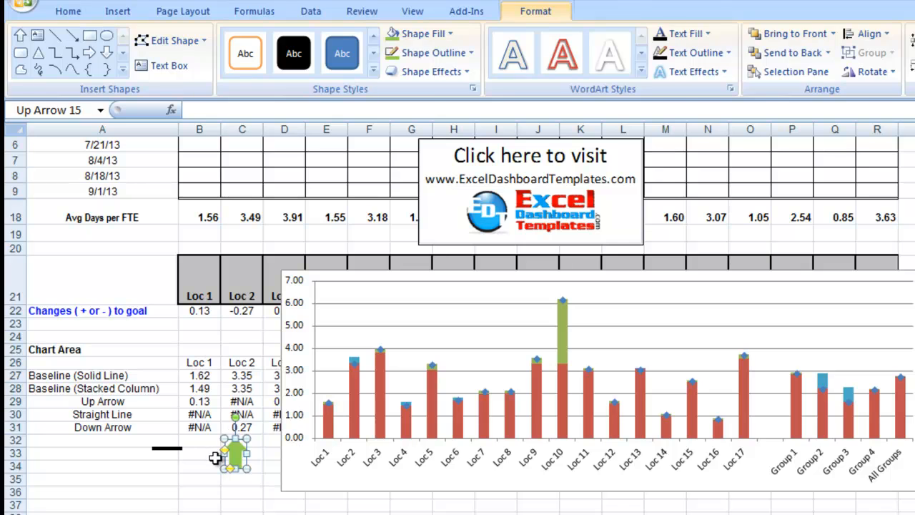
Move the green up arrow to the edge of column B and place a duplicate of it alongside in column C
left_click(215, 463)
left_click(237, 449)
left_click_drag(237, 451, 226, 452)
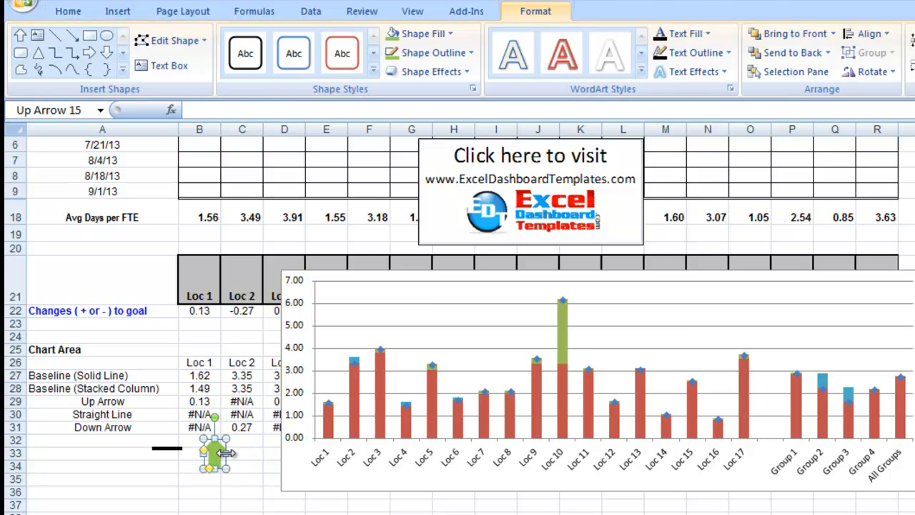
key("ctrl+d")
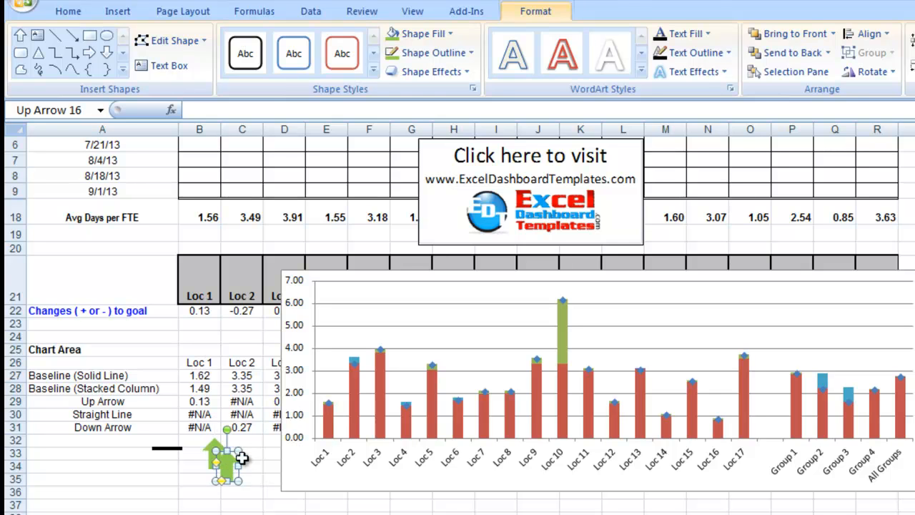
left_click(251, 458)
left_click(230, 466)
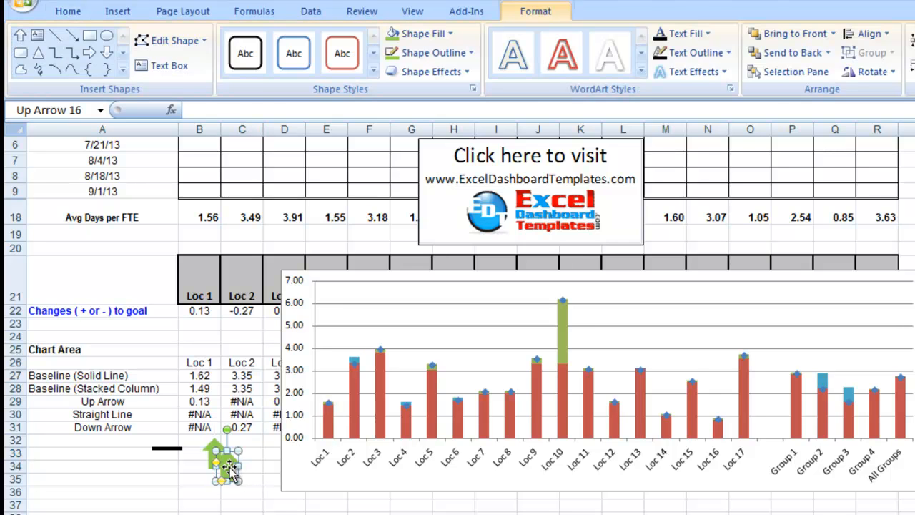
left_click_drag(229, 464, 242, 454)
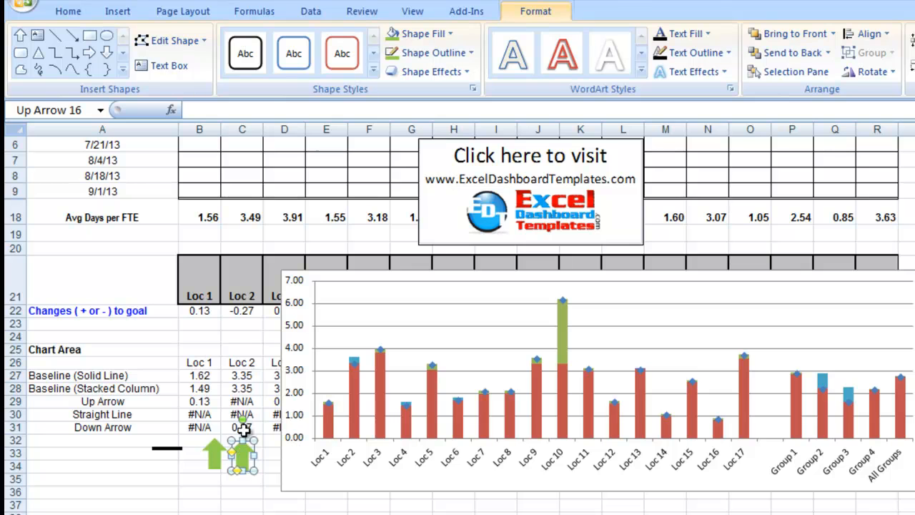
Rotate the green arrow at the edge of column B by 180° so that it points down
left_click(215, 451)
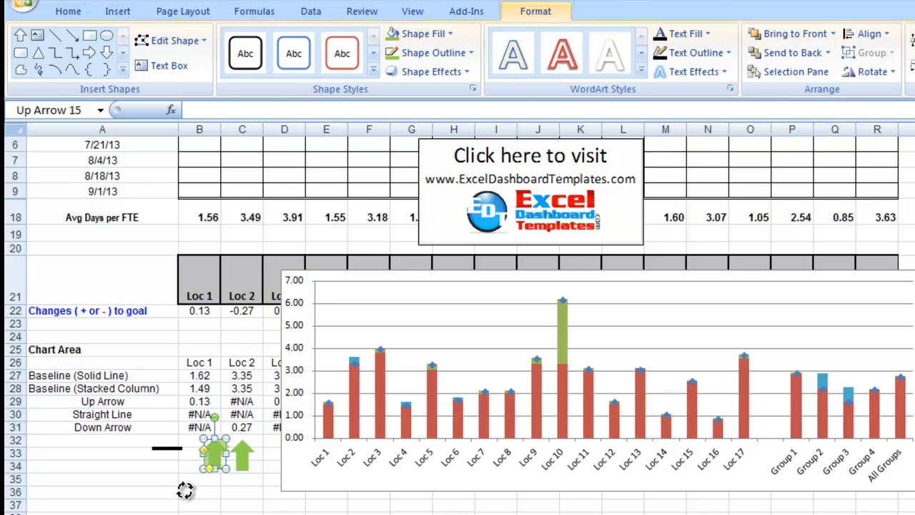
left_click_drag(205, 490, 217, 490)
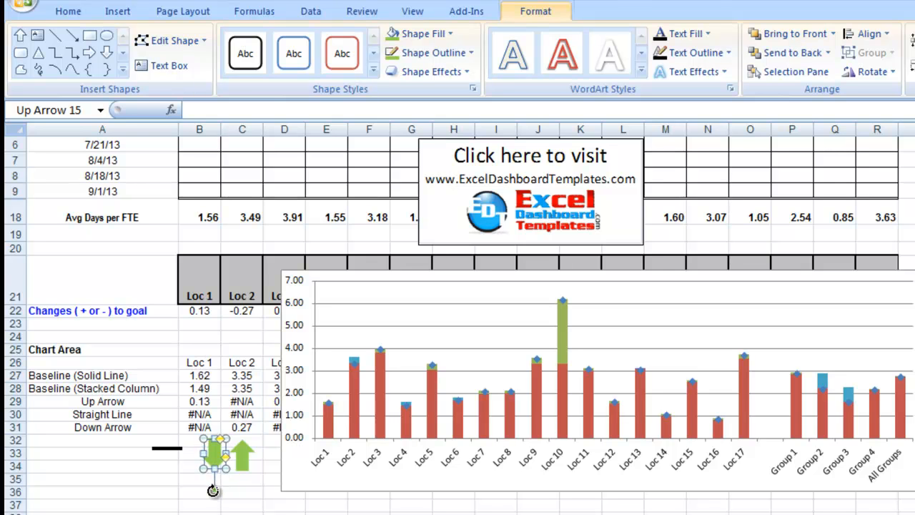
Give the up arrow in column C a Red, Accent 2 fill and a matching red outline
left_click(248, 449)
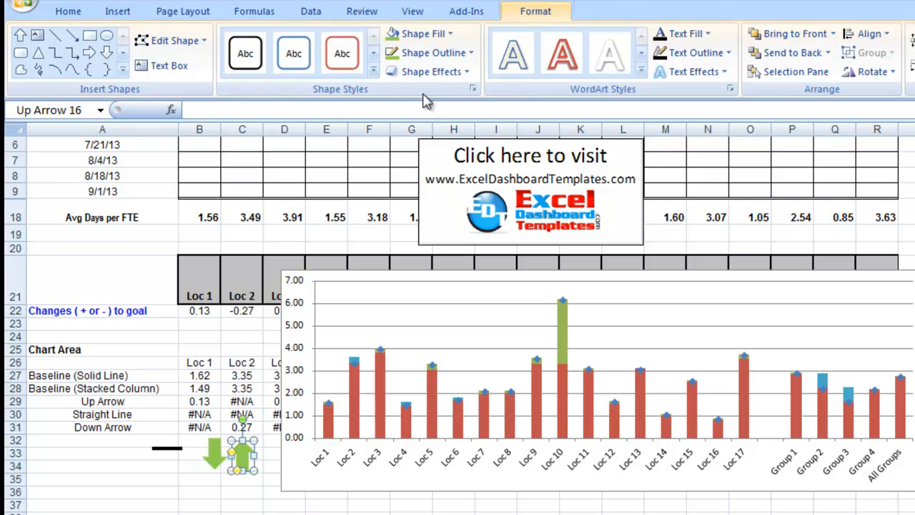
left_click(450, 33)
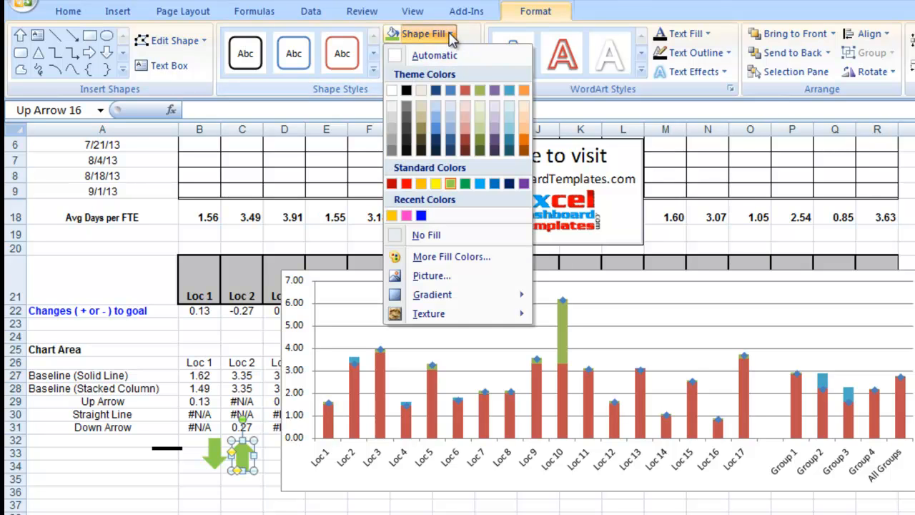
left_click(466, 90)
left_click(473, 57)
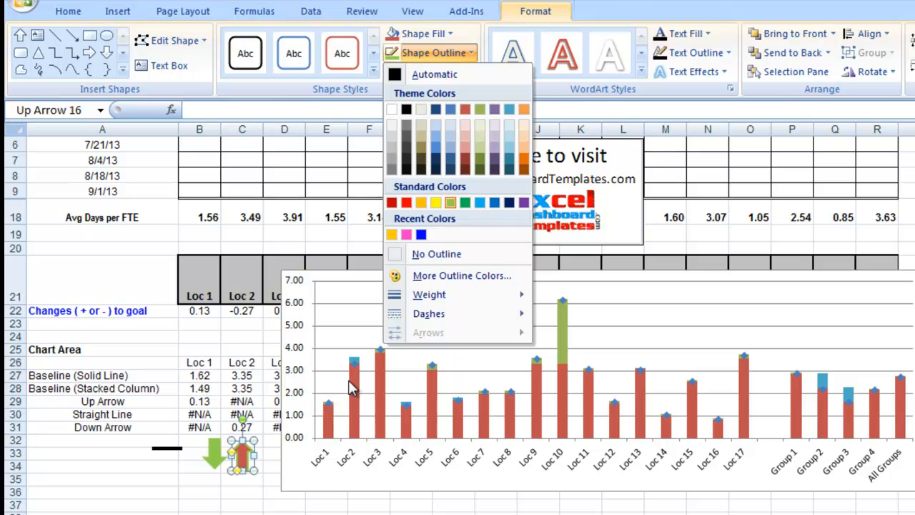
left_click(465, 110)
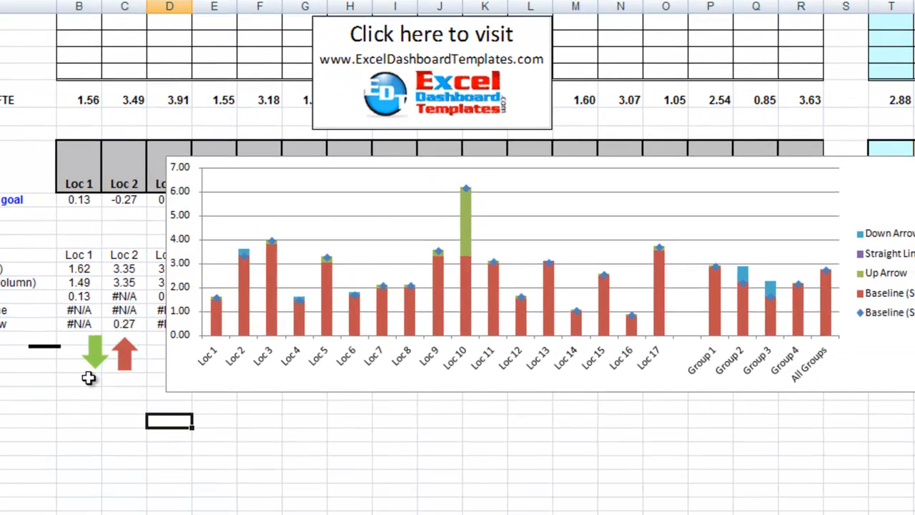
Copy the black line shape and paste it onto the Baseline (Solid Line) series to replace its diamond markers
left_click(52, 349)
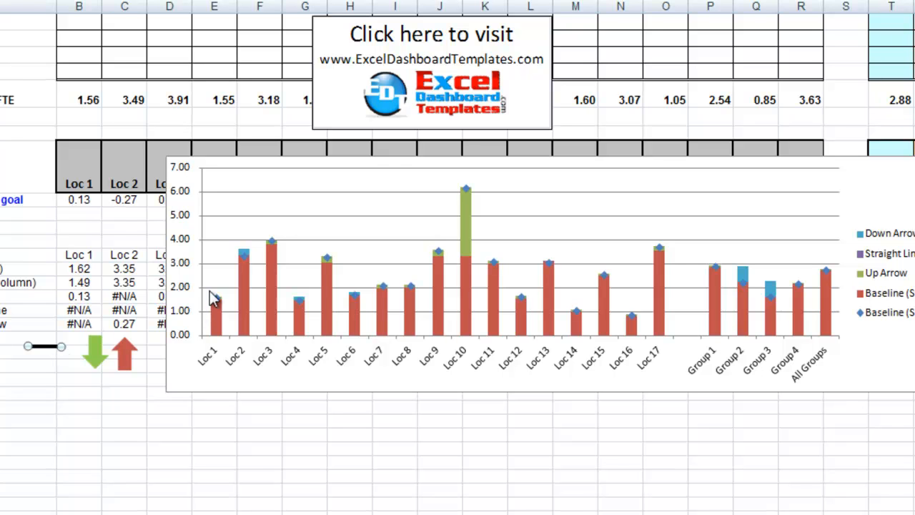
left_click(329, 259)
left_click(500, 192)
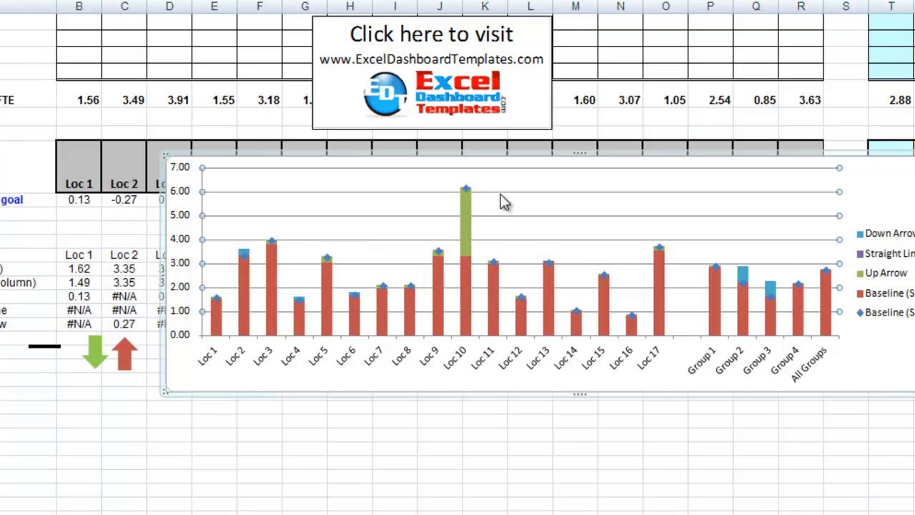
left_click(469, 190)
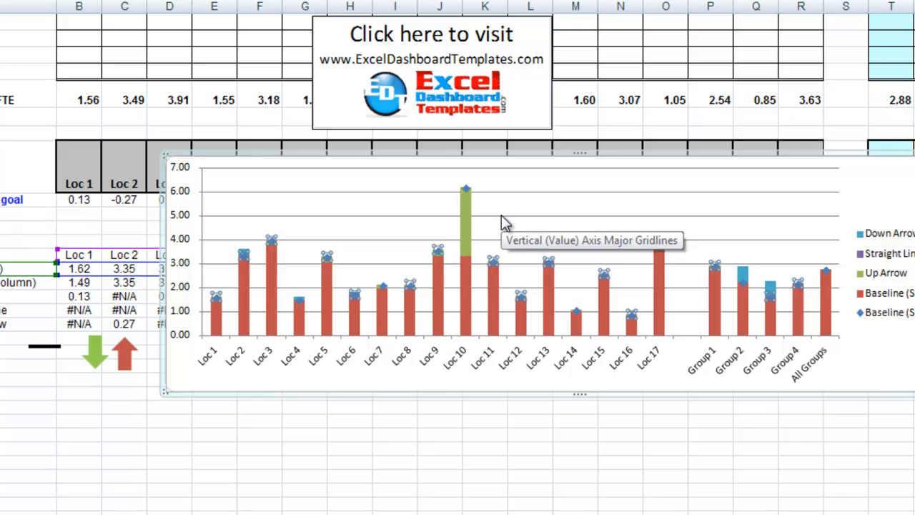
key("ctrl+v")
left_click(531, 207)
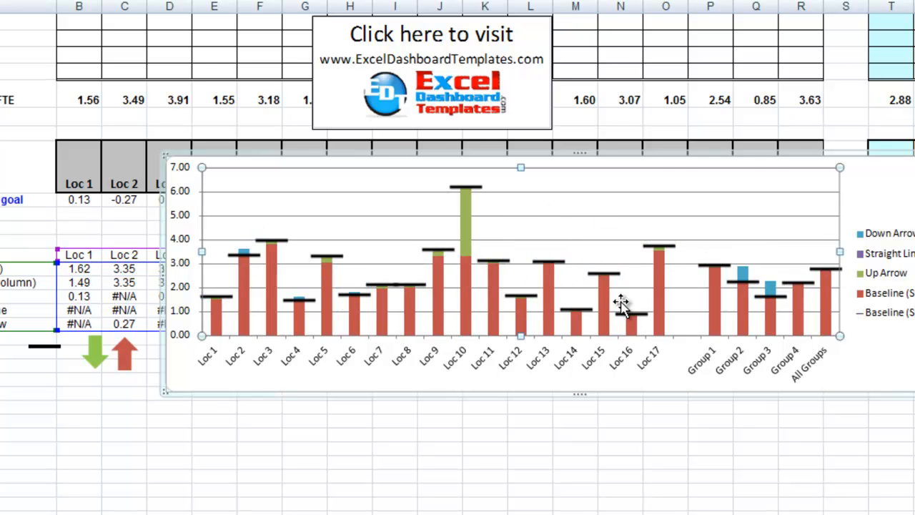
Copy the green down-pointing arrow and paste it onto the Up Arrow series to replace its green columns
left_click(98, 355)
left_click_drag(98, 355, 105, 363)
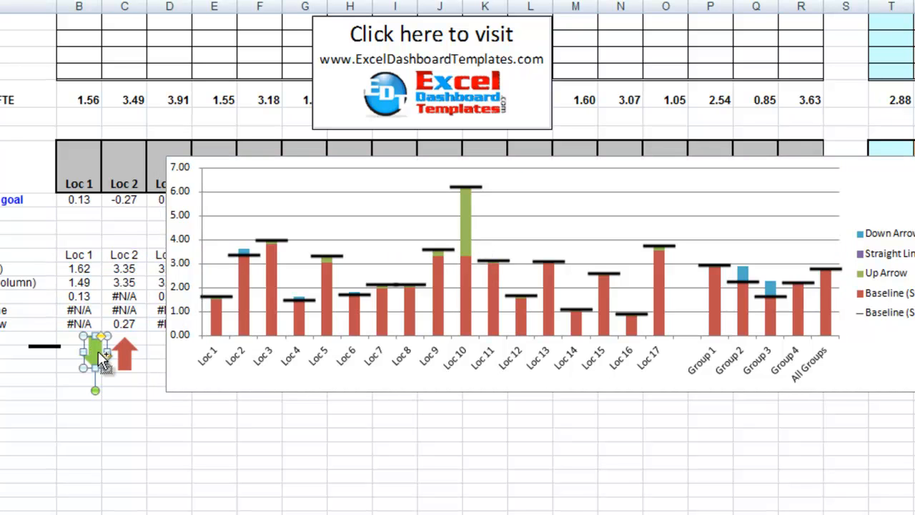
key("ctrl+c")
left_click(467, 218)
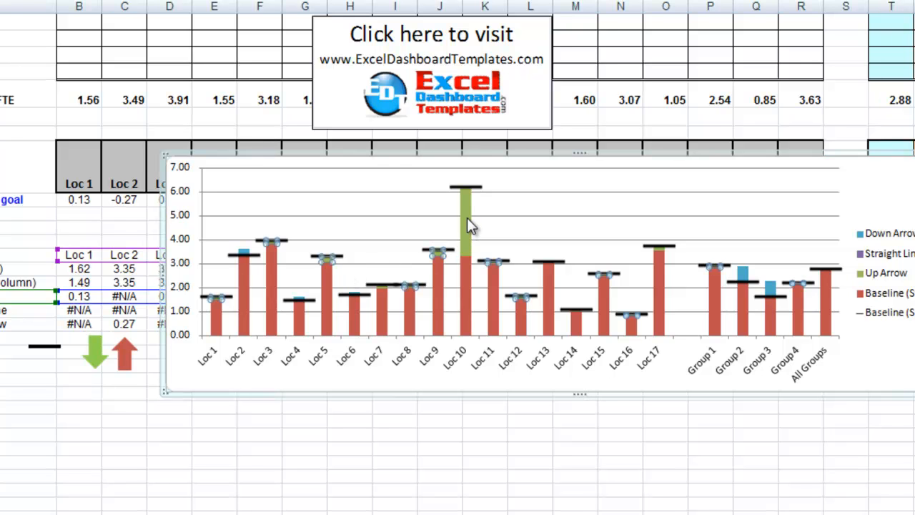
key("ctrl+v")
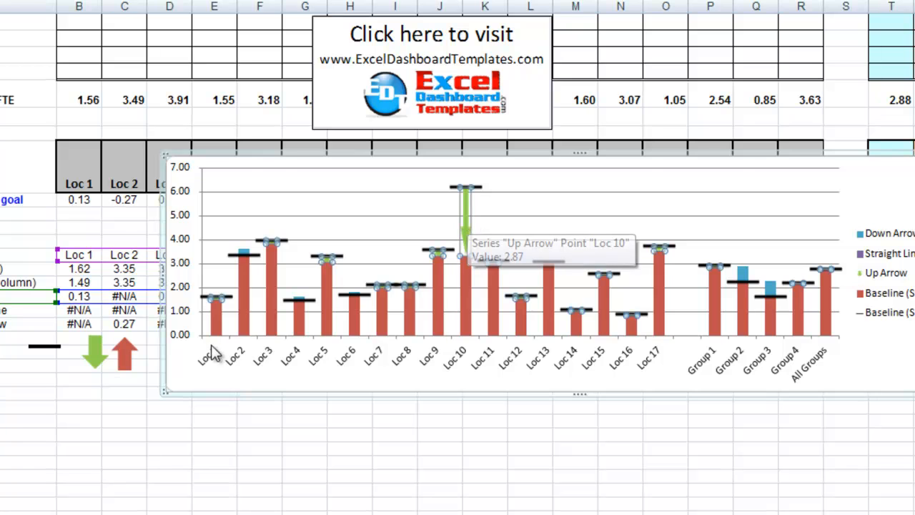
Copy the red up-pointing arrow and paste it onto the Down Arrow series to replace its blue columns
left_click(125, 355)
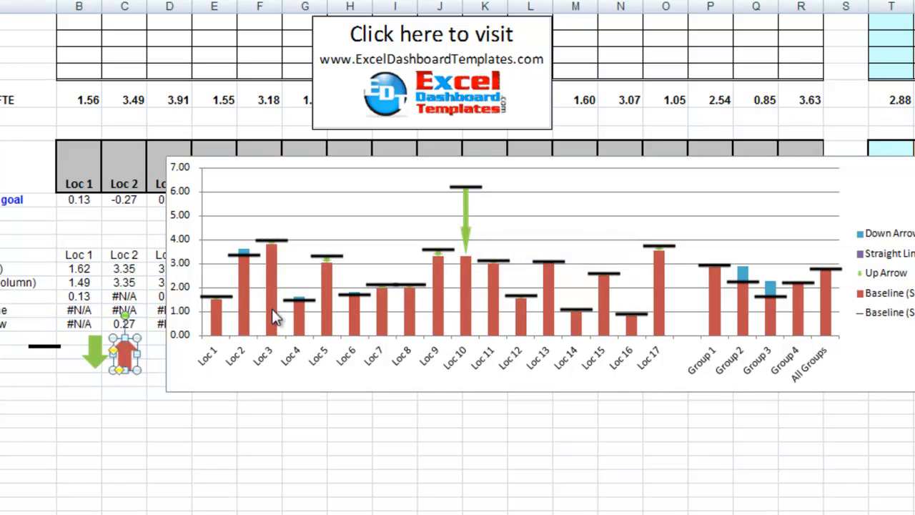
left_click(246, 252)
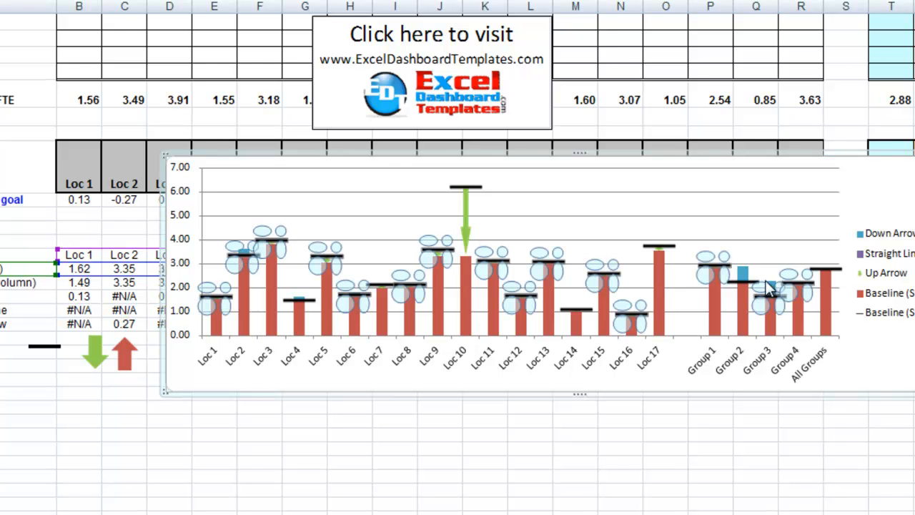
left_click(873, 202)
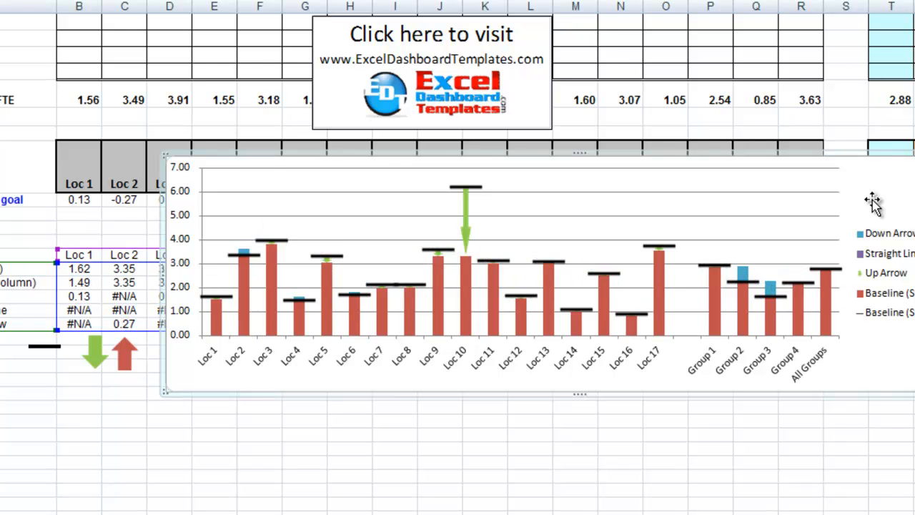
left_click(743, 274)
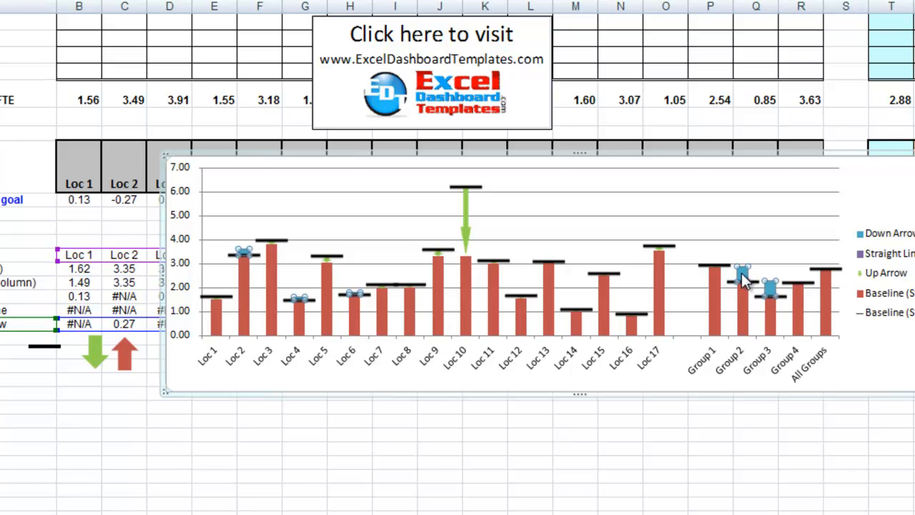
key("ctrl+v")
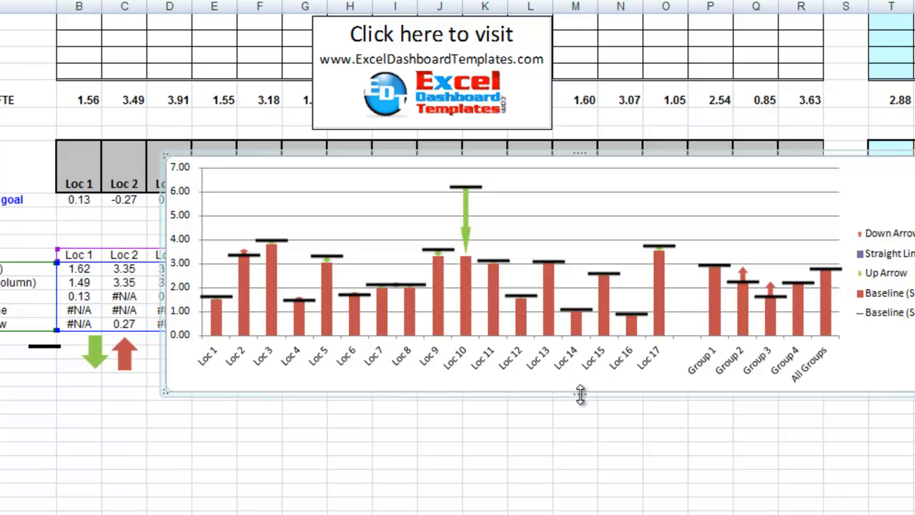
Make the chart taller by extending its lower edge about five rows, and delete the legend
left_click_drag(580, 392, 577, 458)
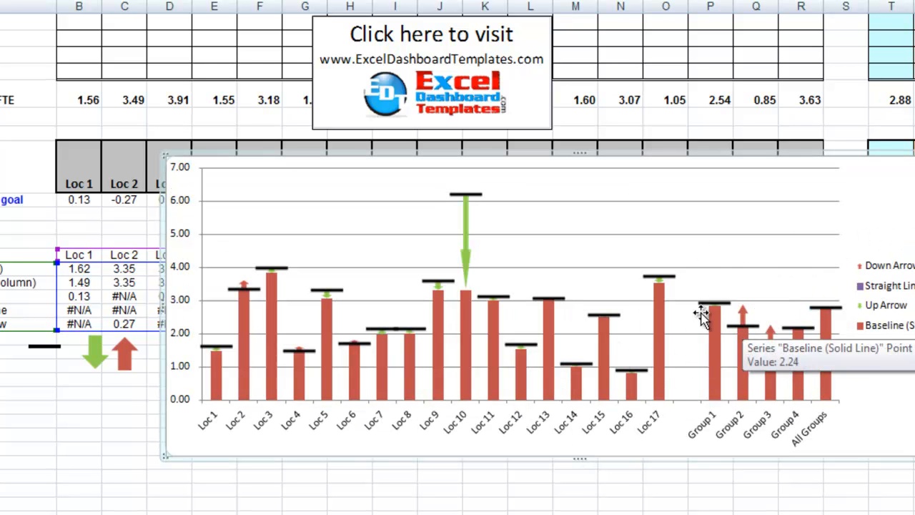
mouse_move(466, 269)
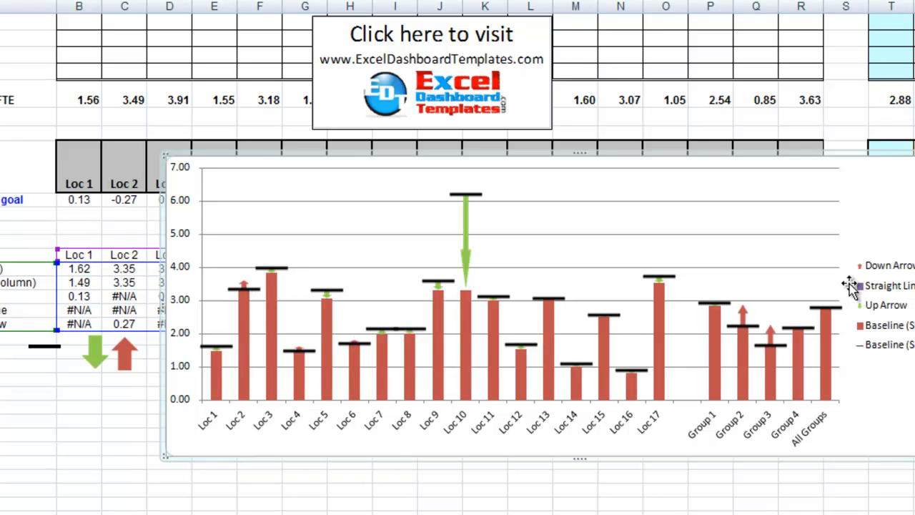
left_click(903, 323)
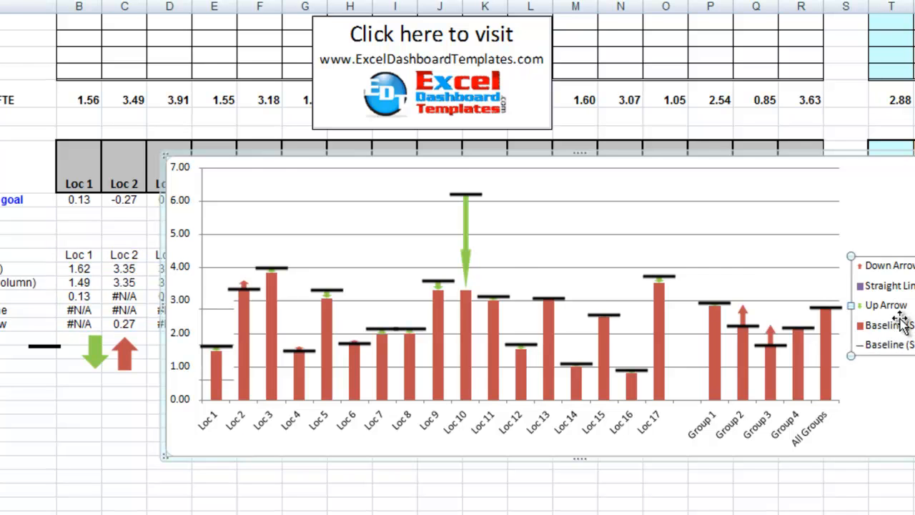
key("Delete")
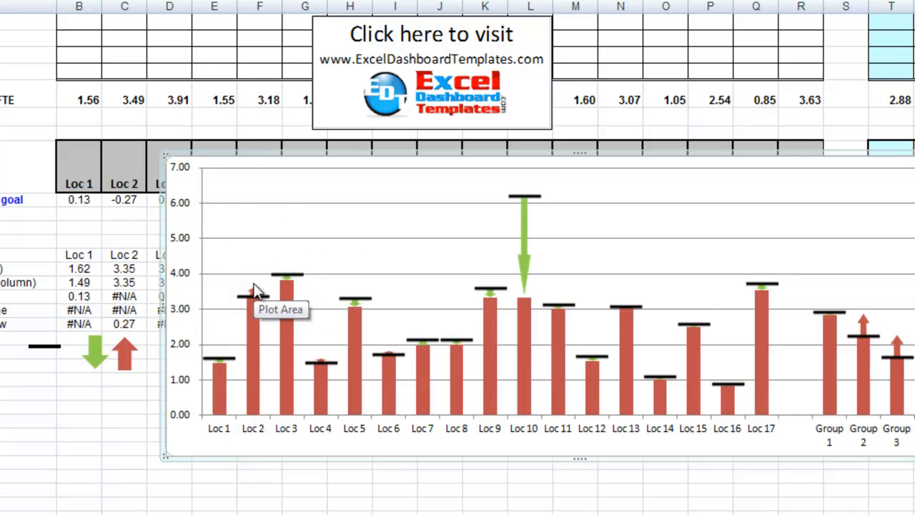
mouse_move(325, 362)
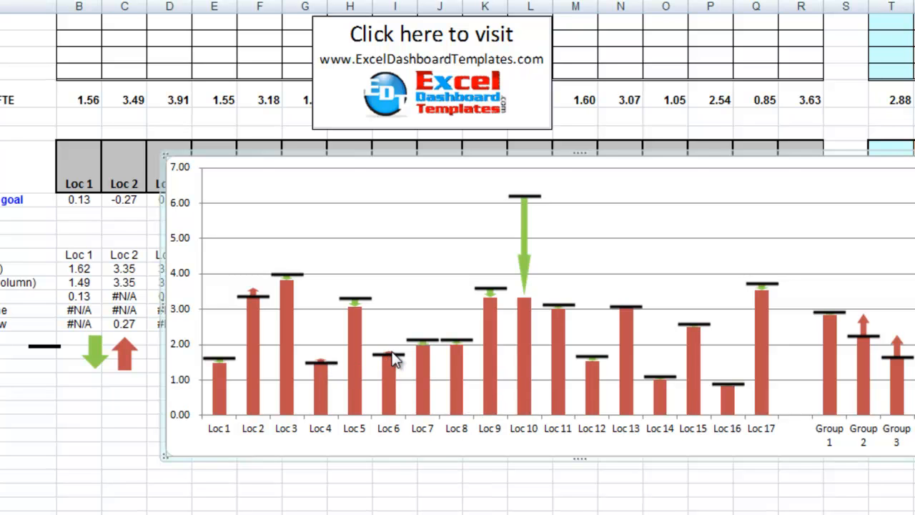
mouse_move(395, 358)
mouse_move(527, 253)
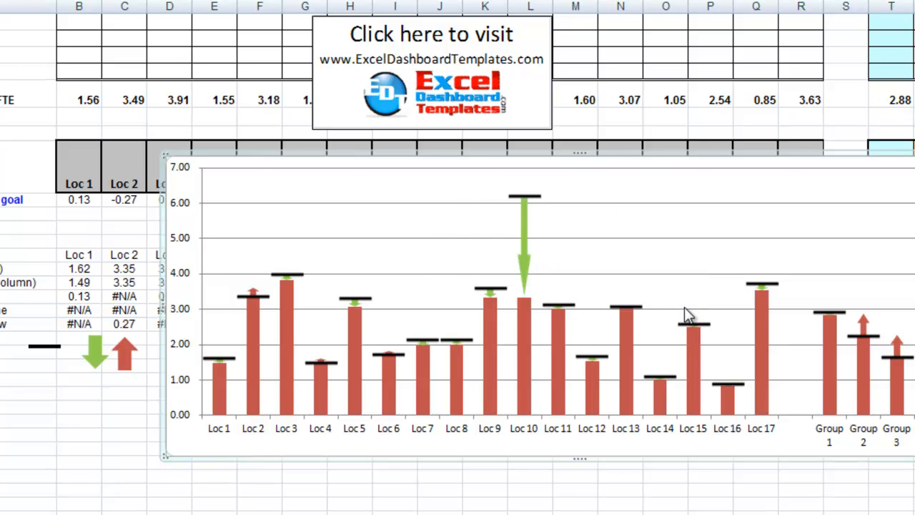